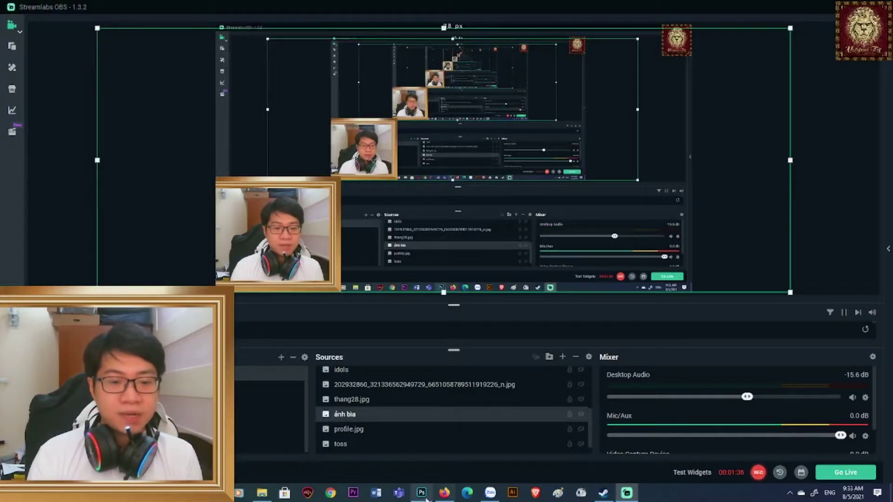
- Switch to Photoshop and view the finished YouTube thumbnail design
{"action": "mouse_move", "coordinate": [425, 498]}
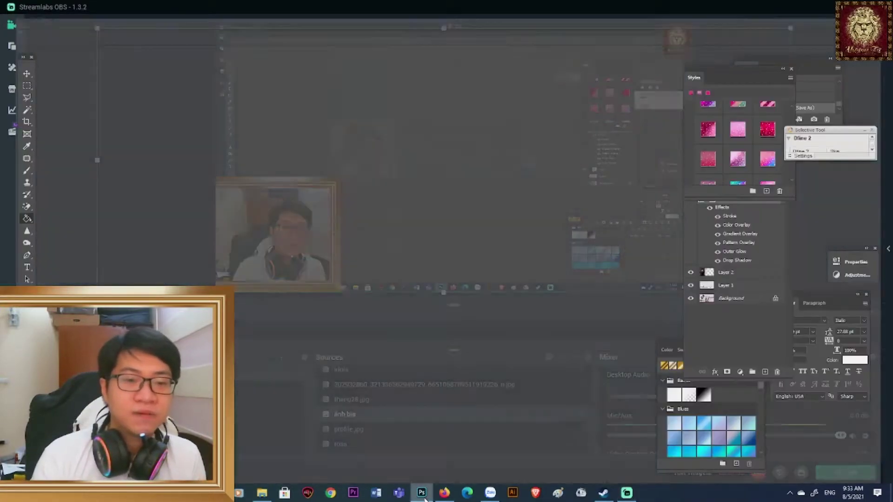
{"action": "left_click", "coordinate": [423, 496]}
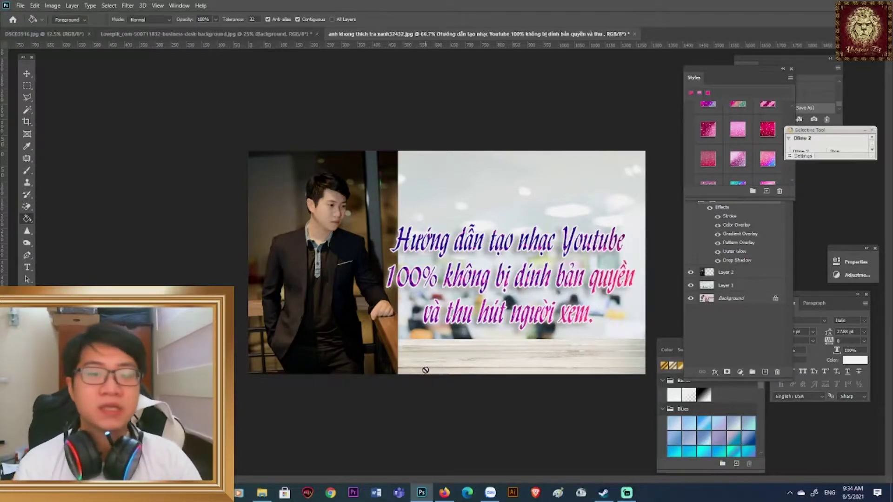
{"action": "left_click", "coordinate": [627, 494]}
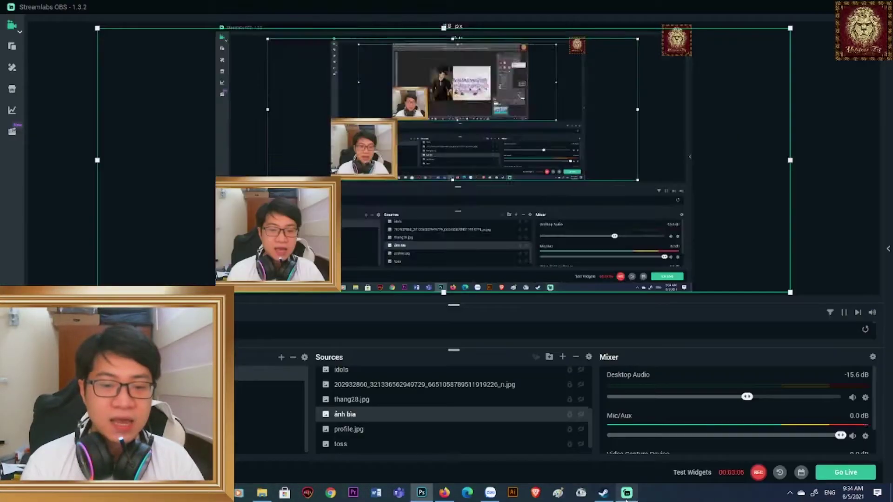
{"action": "left_click", "coordinate": [627, 494]}
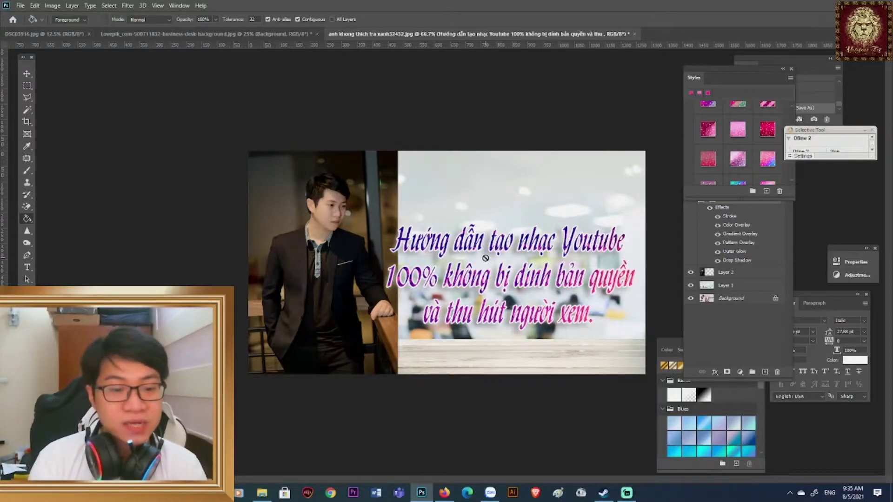
- Switch to Firefox, look at a recommended live stream on YouTube and return to the previous video page
{"action": "left_click", "coordinate": [444, 492]}
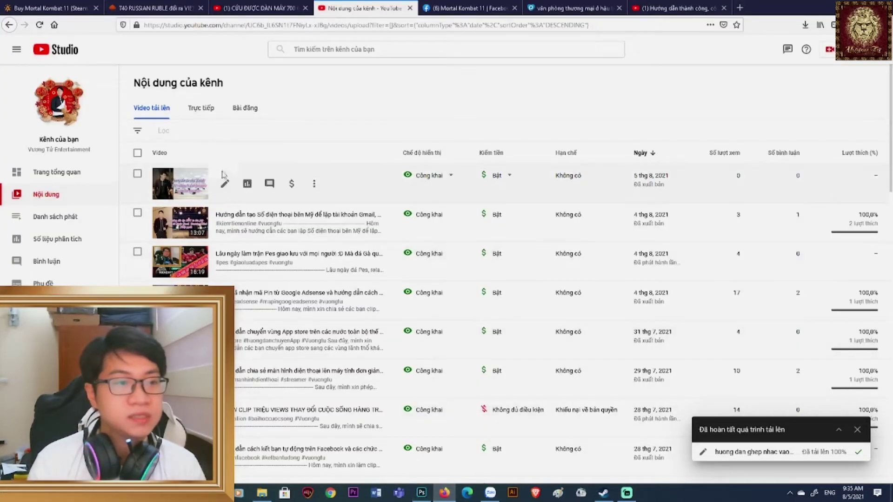
{"action": "left_click", "coordinate": [263, 10]}
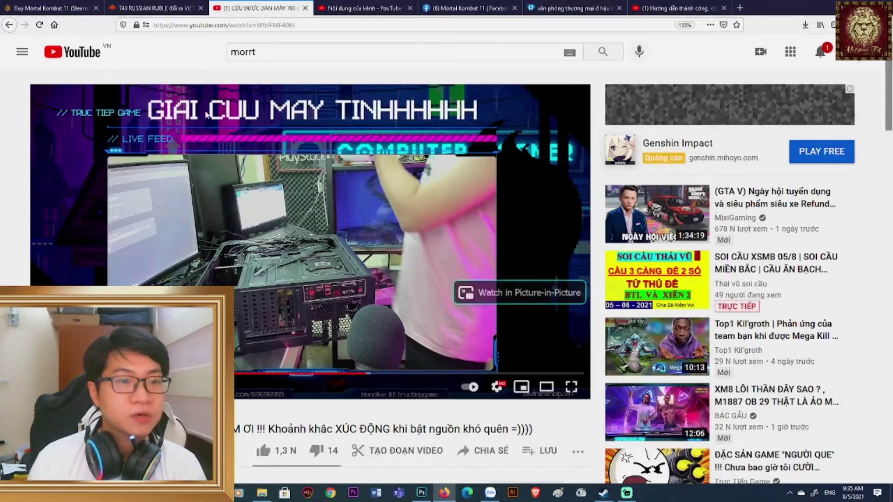
{"action": "left_click", "coordinate": [614, 275]}
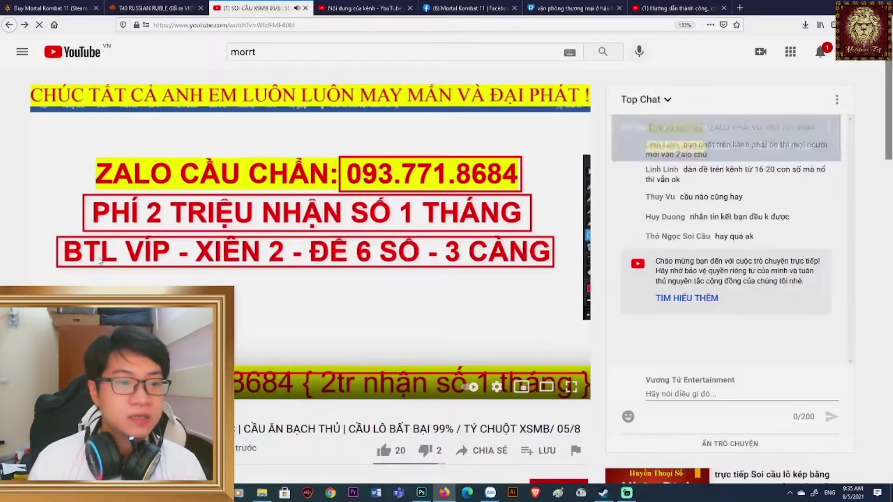
{"action": "left_click", "coordinate": [9, 25]}
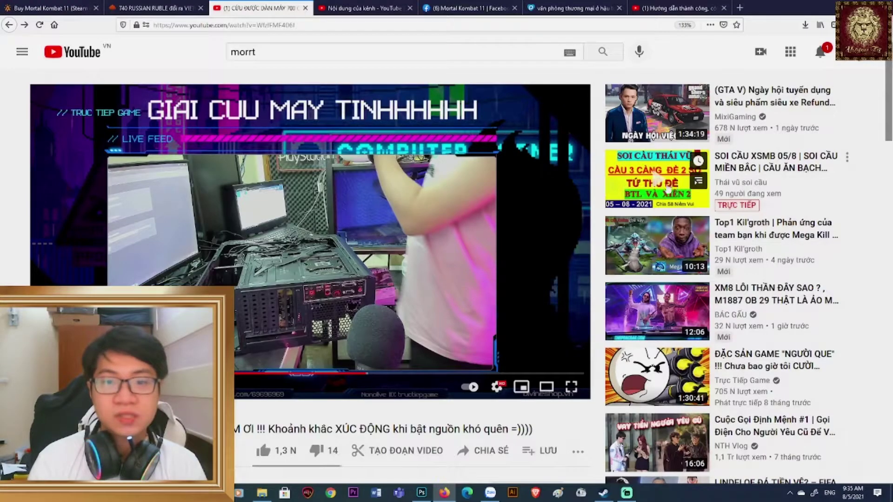
- Examine the thumbnails of the recommended videos beside the YouTube video as design examples
{"action": "mouse_move", "coordinate": [666, 222]}
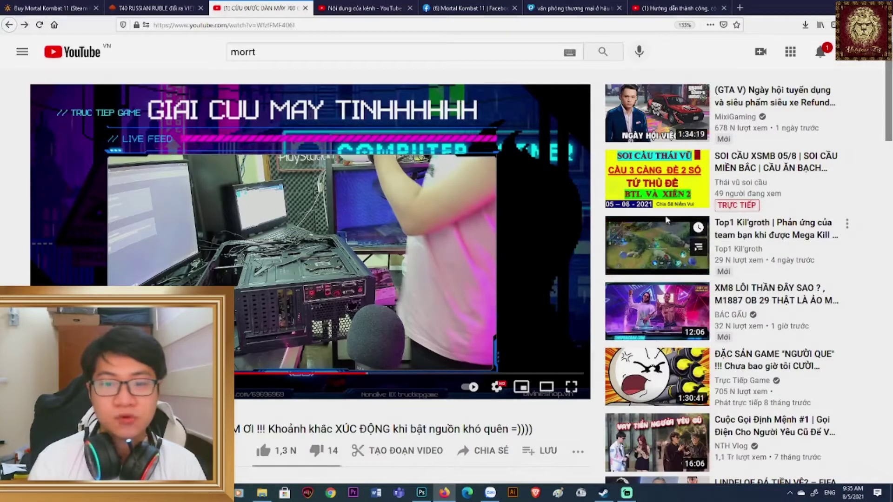
{"action": "scroll", "coordinate": [665, 214], "scroll_direction": "down", "scroll_amount": 4}
{"action": "mouse_move", "coordinate": [772, 333]}
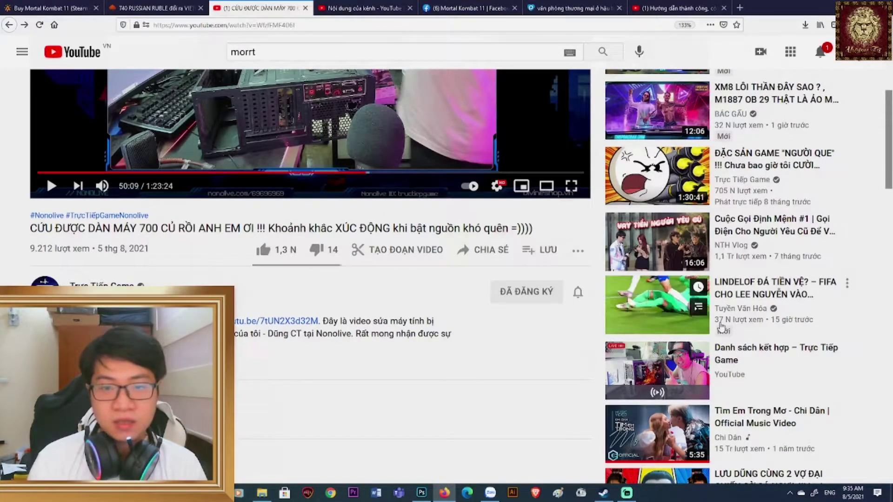
{"action": "scroll", "coordinate": [721, 325], "scroll_direction": "down", "scroll_amount": 5}
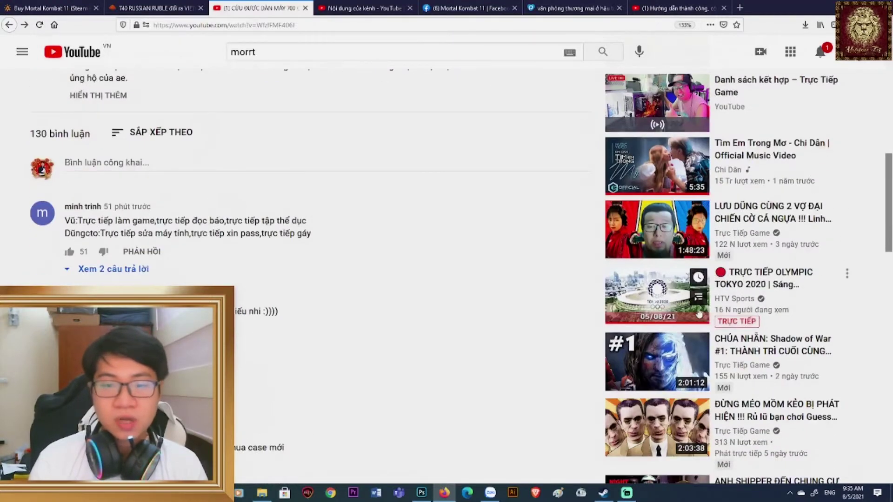
{"action": "scroll", "coordinate": [700, 316], "scroll_direction": "up", "scroll_amount": 4}
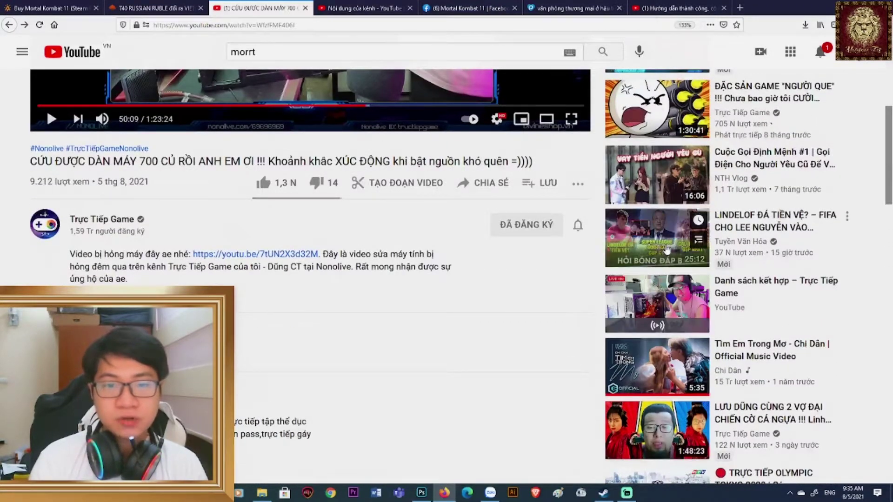
{"action": "scroll", "coordinate": [679, 279], "scroll_direction": "up", "scroll_amount": 1}
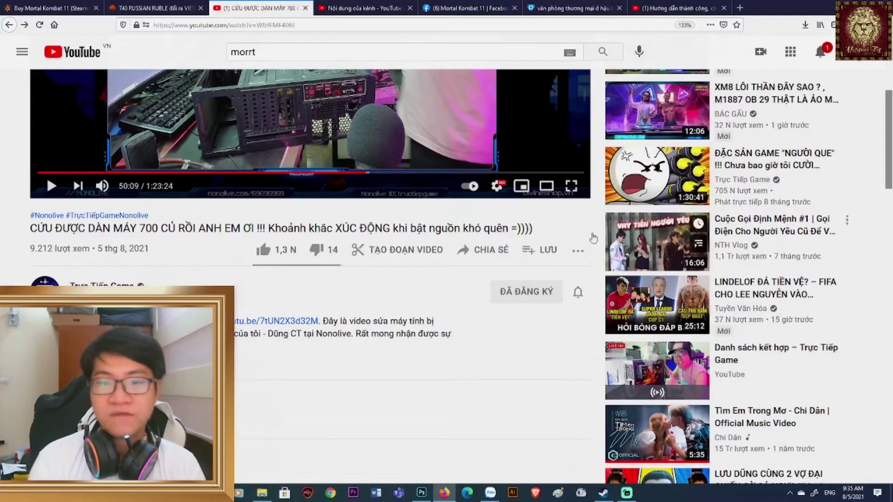
{"action": "mouse_move", "coordinate": [783, 314]}
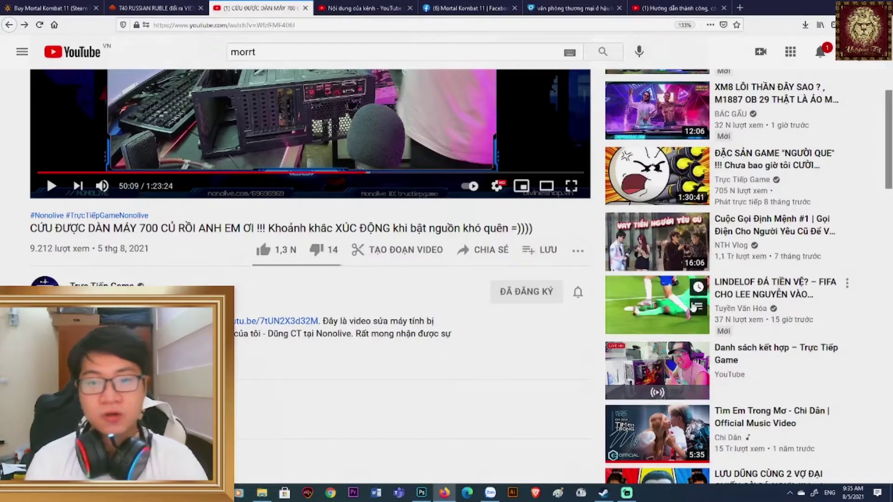
{"action": "scroll", "coordinate": [782, 316], "scroll_direction": "down", "scroll_amount": 10}
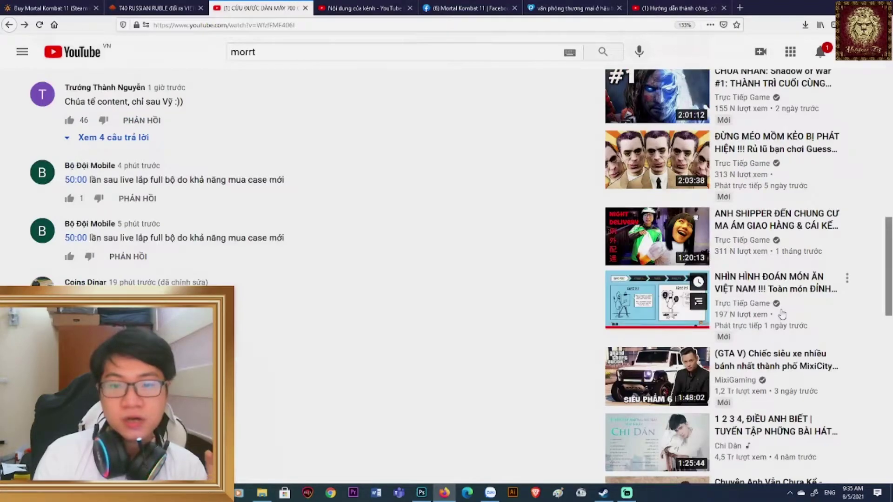
{"action": "scroll", "coordinate": [772, 321], "scroll_direction": "down", "scroll_amount": 6}
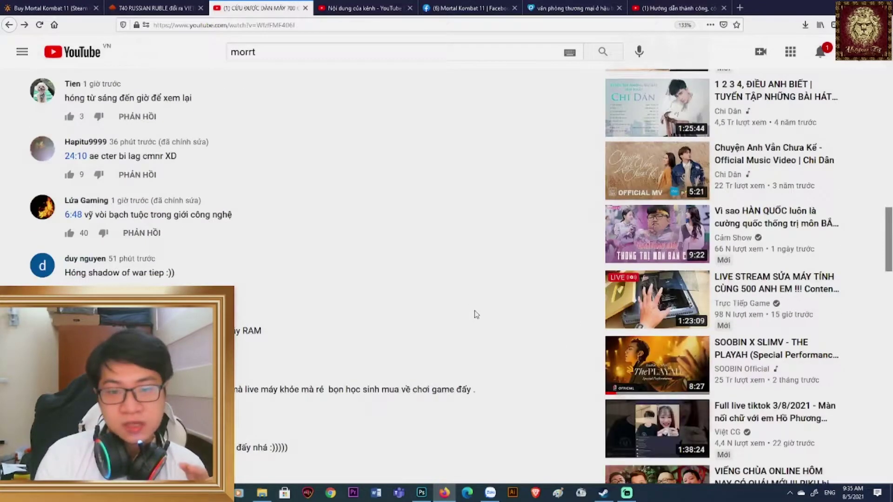
- Switch to Photoshop, then hide and reshow Layer 2 with the portrait photo to inspect the background behind it
{"action": "left_click", "coordinate": [421, 493]}
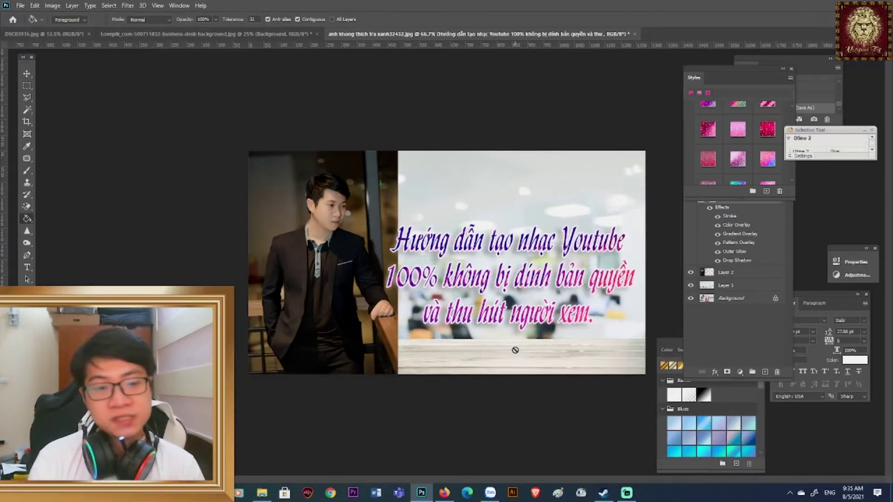
{"action": "left_click", "coordinate": [29, 73]}
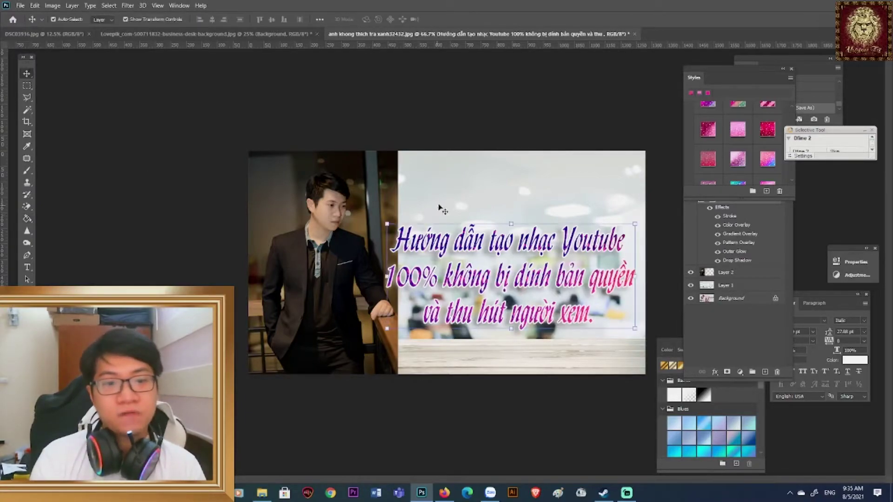
{"action": "left_click", "coordinate": [394, 207]}
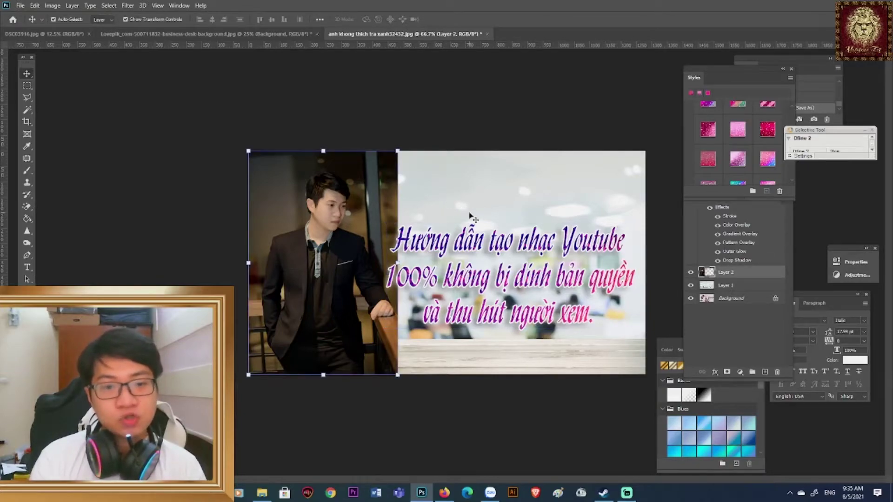
{"action": "left_click", "coordinate": [690, 273]}
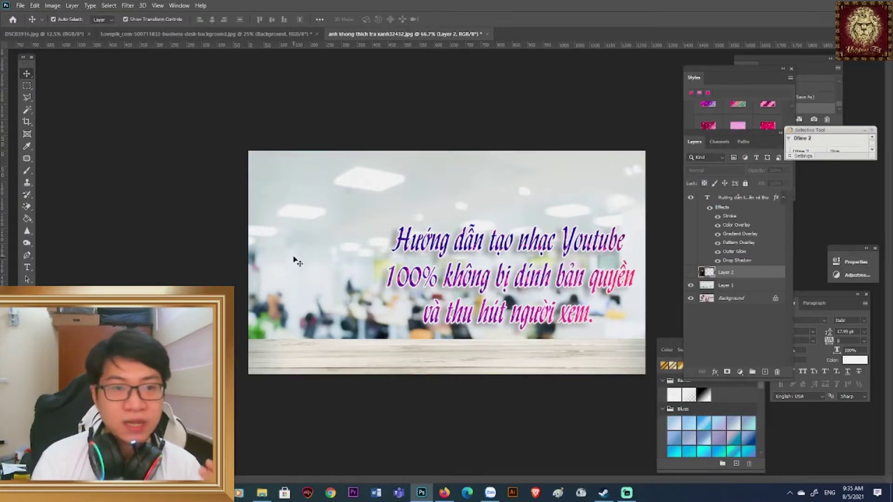
{"action": "left_click", "coordinate": [163, 34]}
{"action": "left_click", "coordinate": [392, 34]}
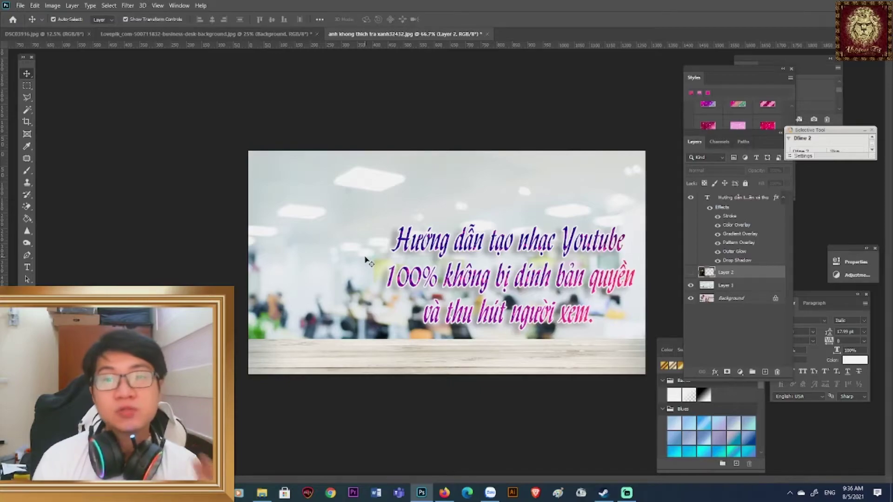
{"action": "left_click", "coordinate": [691, 272]}
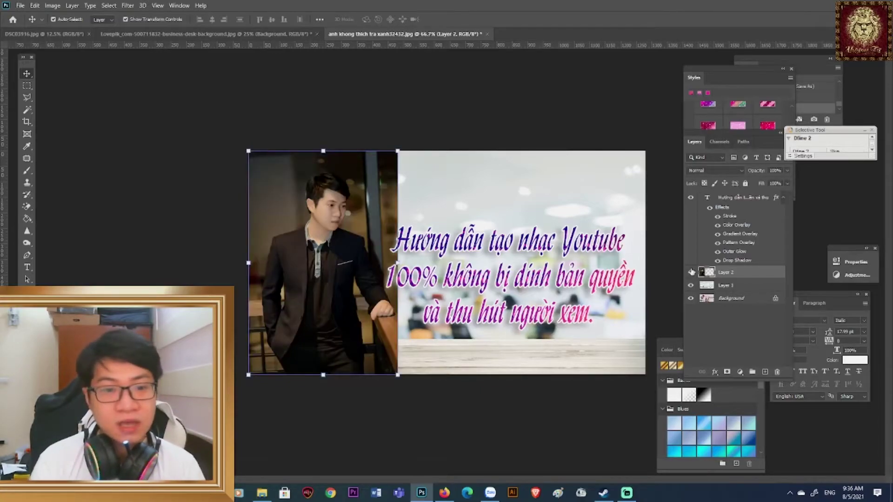
- Set the font of the whole title text to Tiffany-Heavy and move the text left so it fits inside the canvas
{"action": "left_click", "coordinate": [461, 362]}
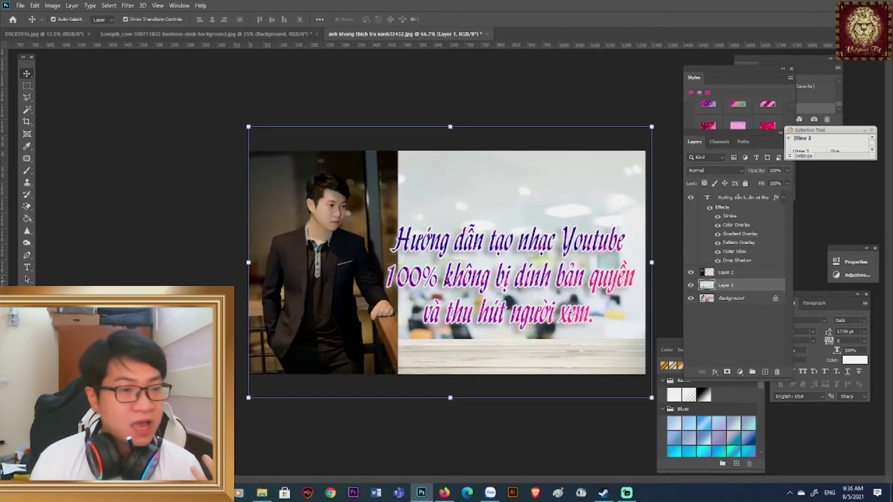
{"action": "left_click", "coordinate": [492, 275]}
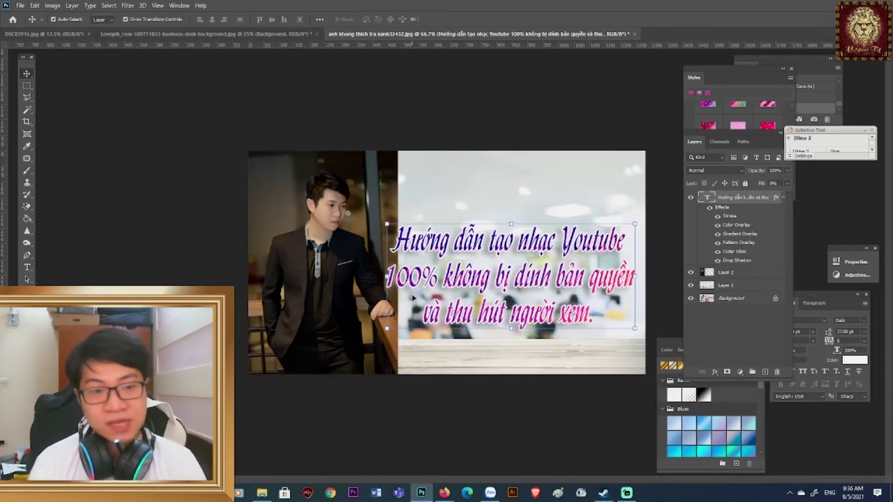
{"action": "left_click", "coordinate": [26, 267]}
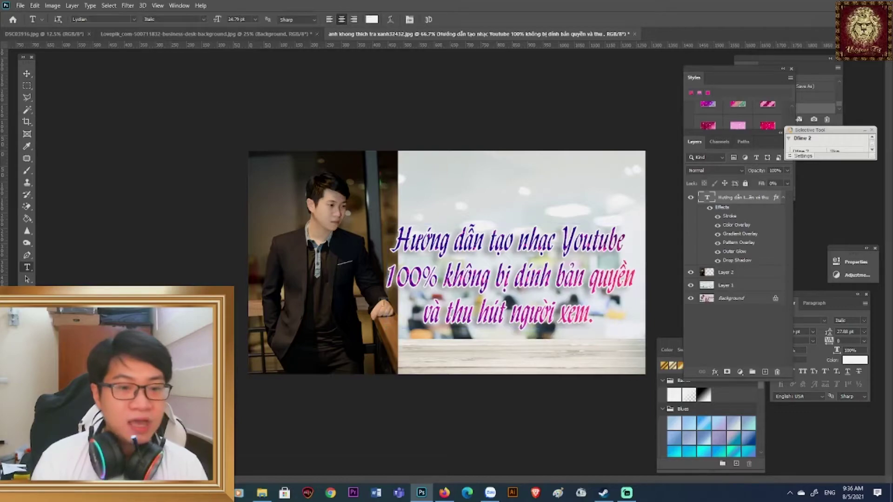
{"action": "left_click", "coordinate": [526, 281]}
{"action": "key", "text": "ctrl+a"}
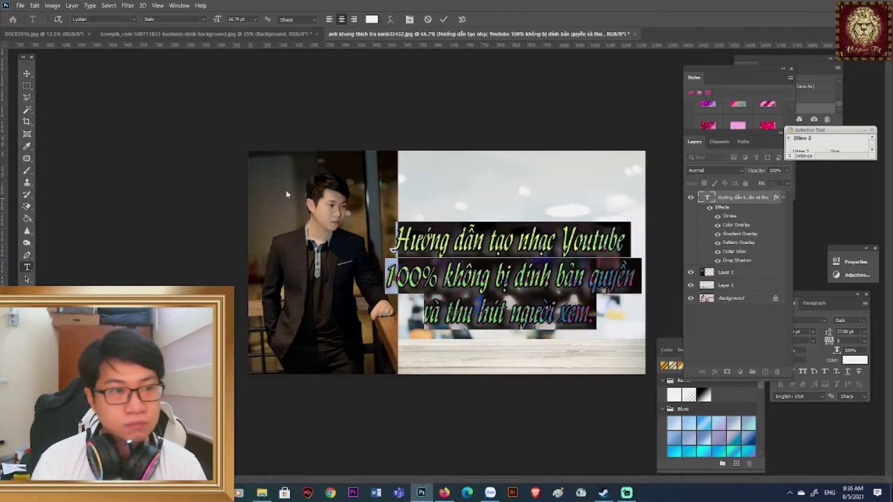
{"action": "left_click", "coordinate": [133, 19]}
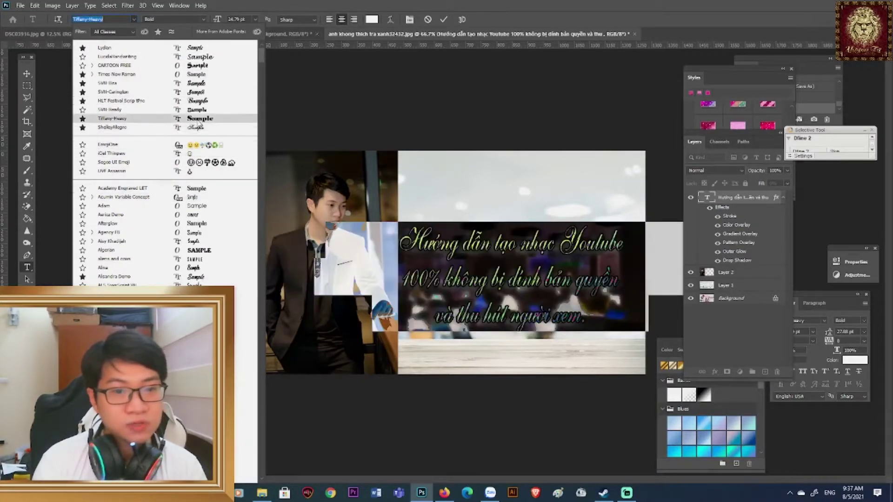
{"action": "left_click", "coordinate": [114, 120]}
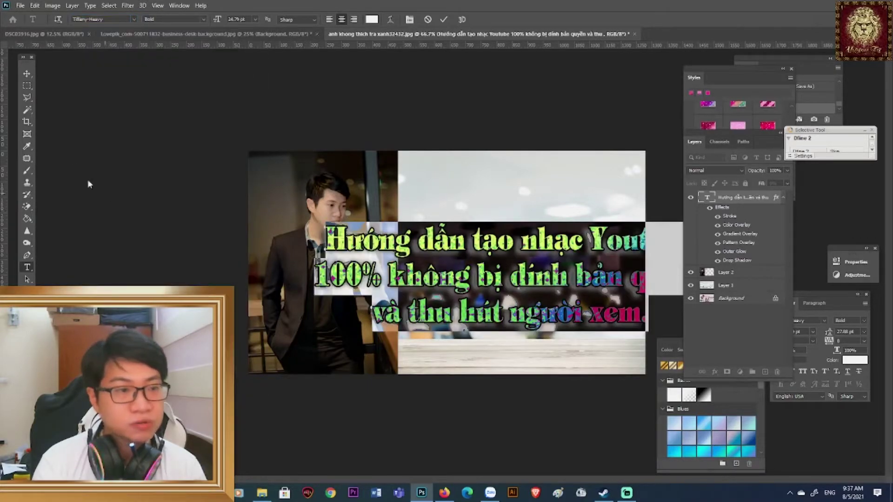
{"action": "left_click", "coordinate": [27, 74]}
{"action": "left_click_drag", "start_coordinate": [495, 279], "coordinate": [431, 295]}
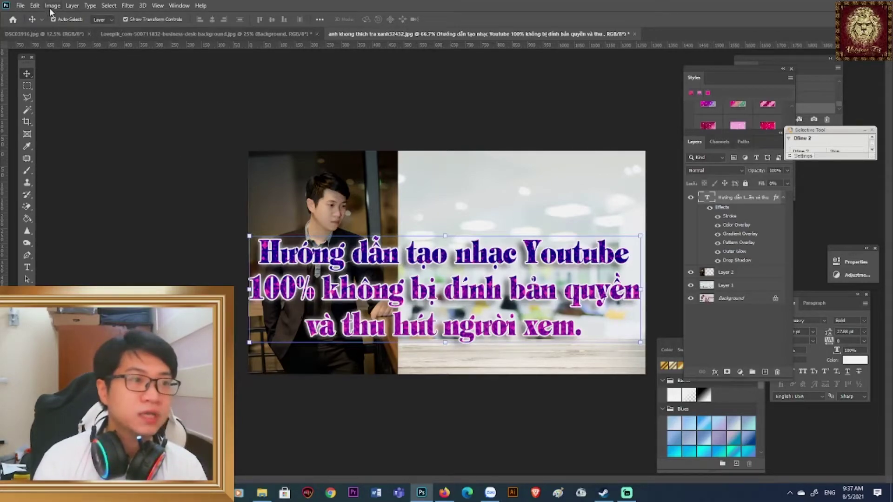
- Preview other fonts, including the SVN fonts, on the whole title text without applying any of them
{"action": "left_click", "coordinate": [26, 267]}
{"action": "left_click", "coordinate": [390, 293]}
{"action": "key", "text": "ctrl+a"}
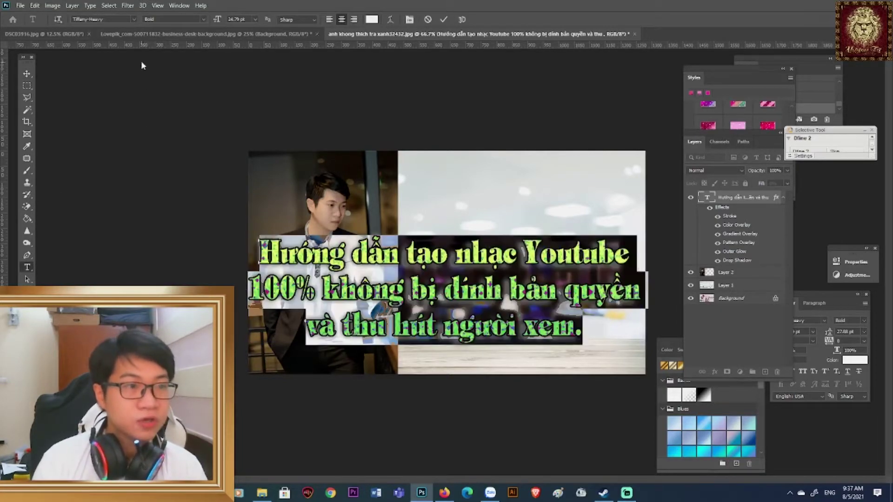
{"action": "left_click", "coordinate": [131, 17]}
{"action": "key", "text": "Down"}
{"action": "scroll", "coordinate": [264, 324], "scroll_direction": "down", "scroll_amount": 5}
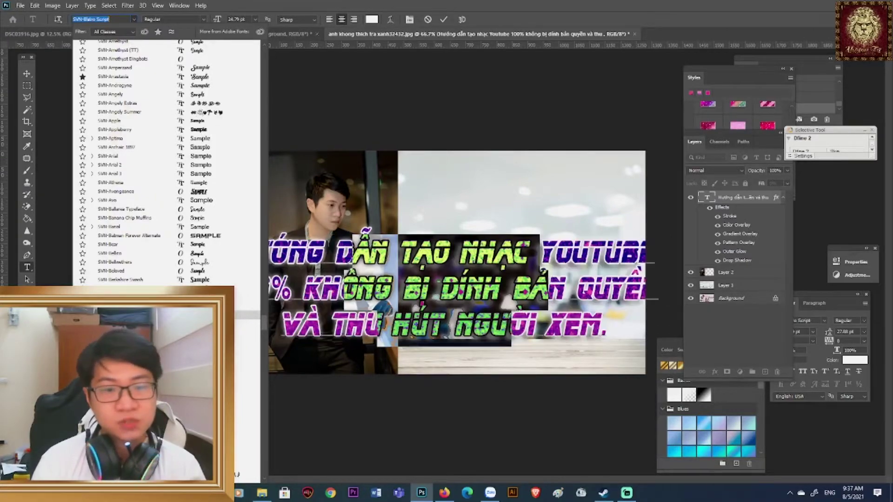
{"action": "key", "text": "Escape"}
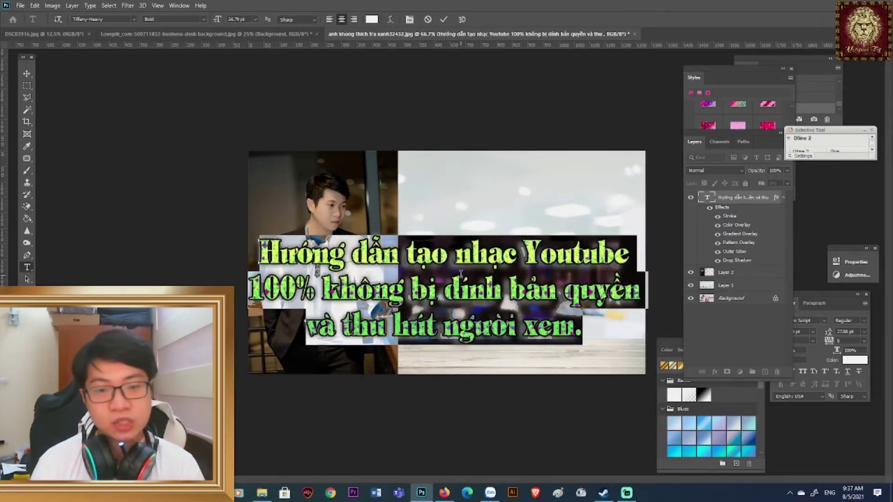
- Try the Romantica Personal Use font on the whole title text and undo it
{"action": "left_click", "coordinate": [27, 158]}
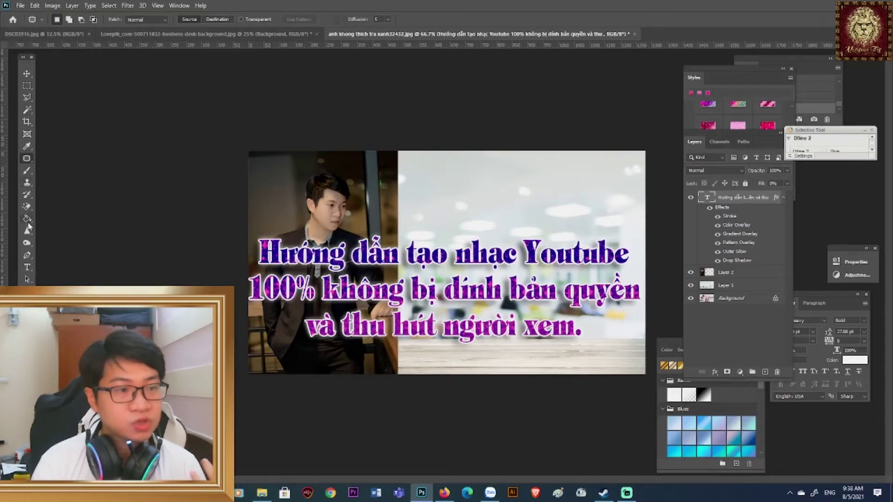
{"action": "left_click", "coordinate": [27, 267]}
{"action": "left_click", "coordinate": [329, 261]}
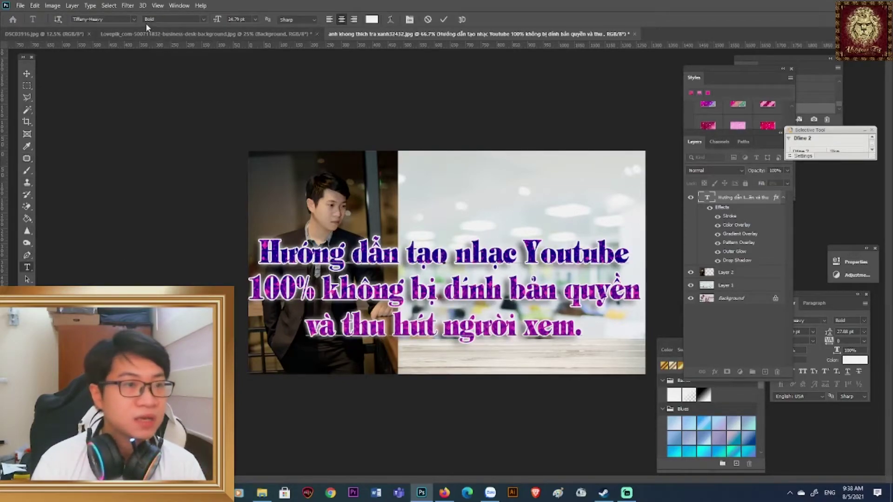
{"action": "left_click", "coordinate": [133, 19]}
{"action": "left_click_drag", "start_coordinate": [262, 56], "coordinate": [270, 232]}
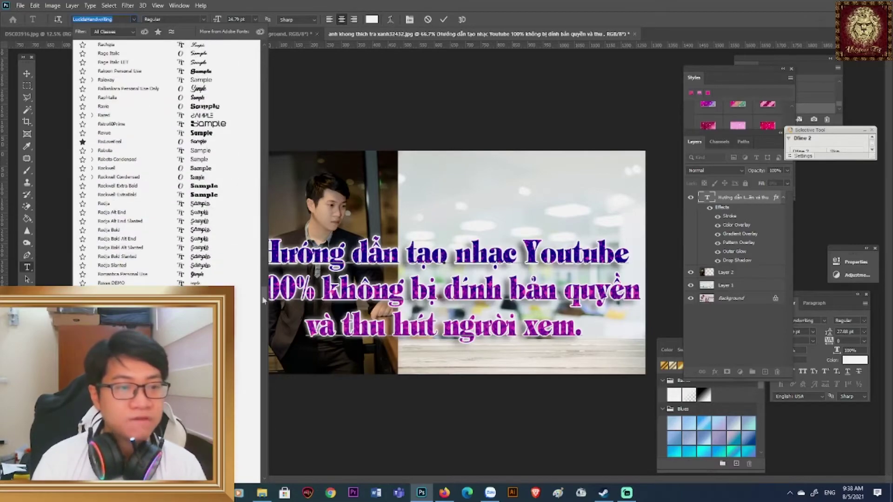
{"action": "key", "text": "Down"}
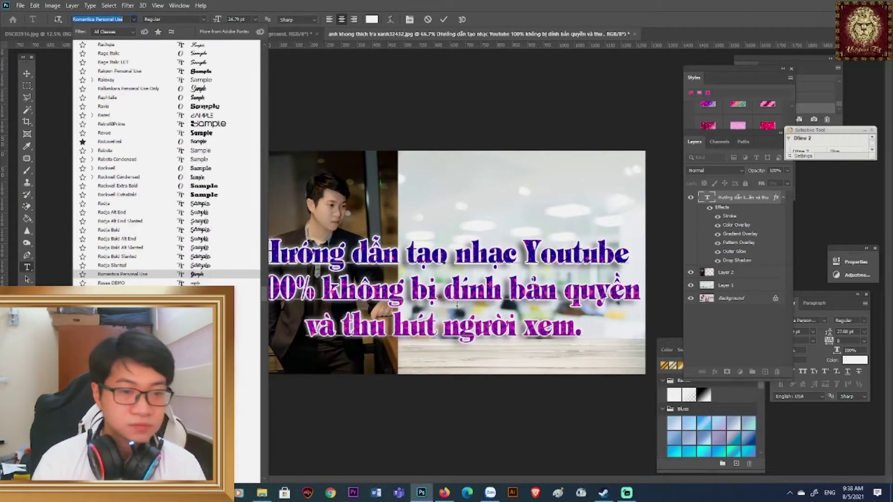
{"action": "key", "text": "Return"}
{"action": "key", "text": "ctrl+z"}
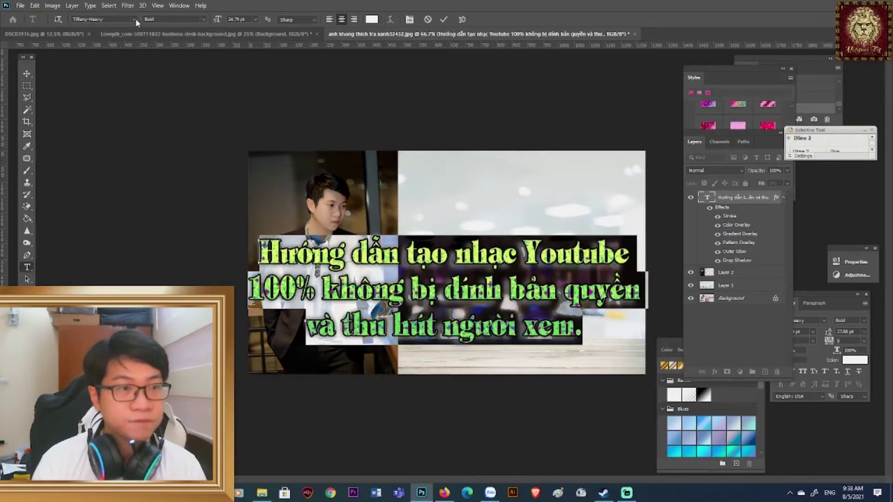
- Set the title text's font to SVN-Dessert Menu Script and move the text up and to the right within the canvas
{"action": "left_click", "coordinate": [135, 18]}
{"action": "left_click_drag", "start_coordinate": [263, 59], "coordinate": [263, 335]}
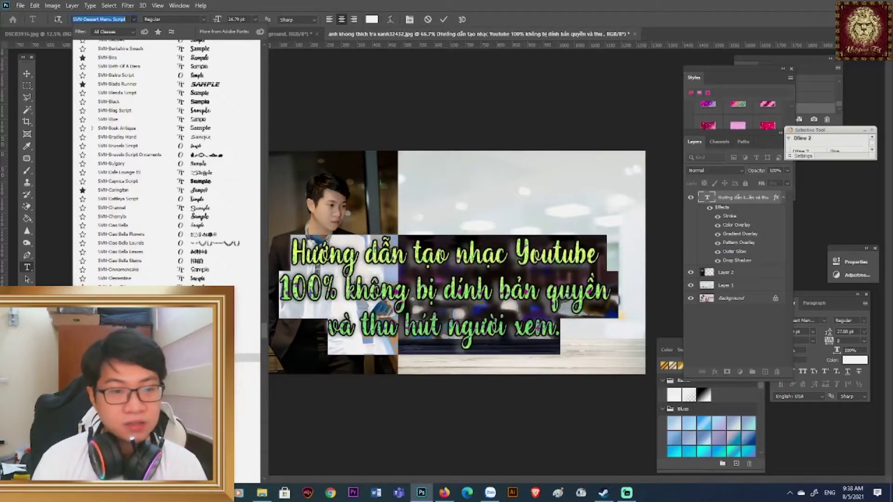
{"action": "key", "text": "Return"}
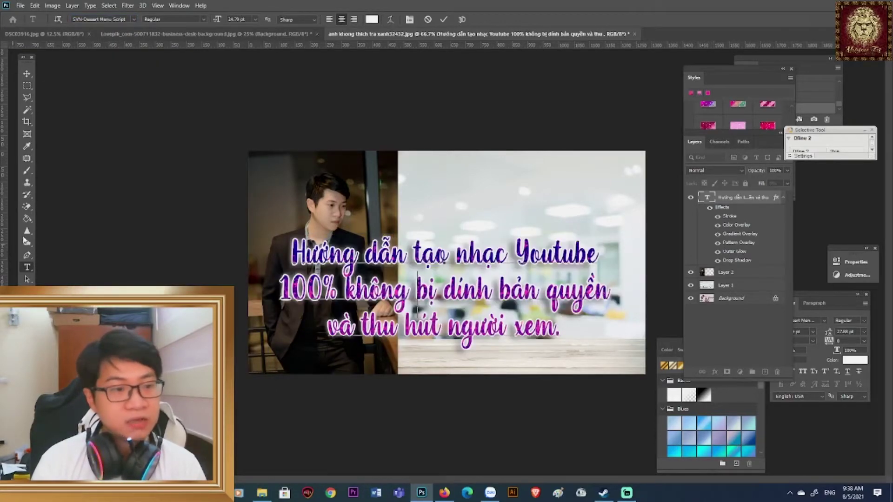
{"action": "left_click", "coordinate": [27, 231]}
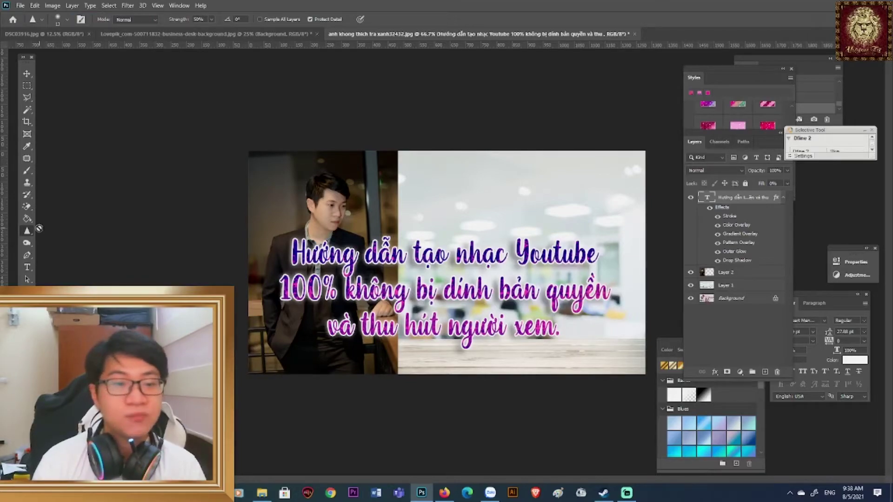
{"action": "left_click", "coordinate": [27, 73]}
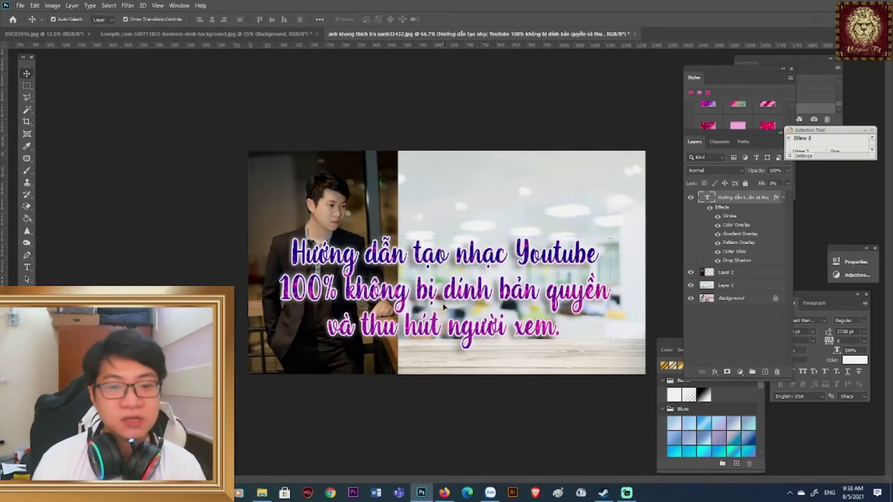
{"action": "left_click_drag", "start_coordinate": [443, 310], "coordinate": [471, 297]}
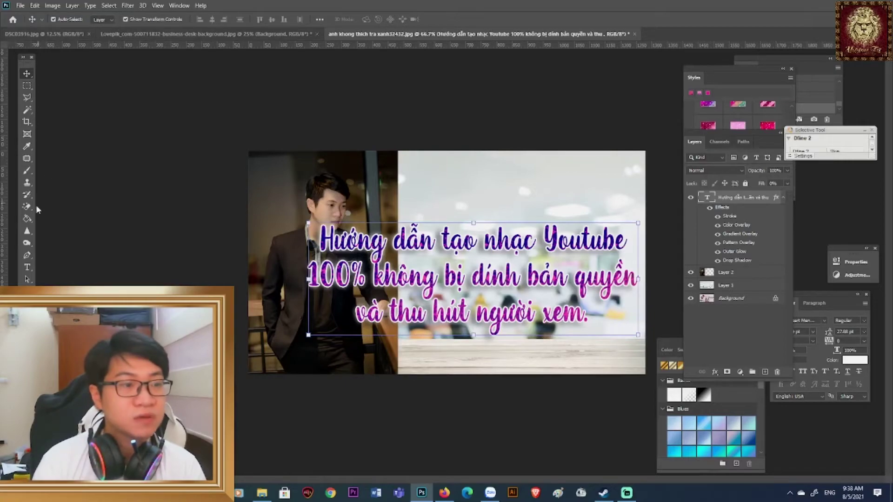
- Select the whole title text and look over the favourite fonts in the font list without applying any
{"action": "left_click", "coordinate": [29, 268]}
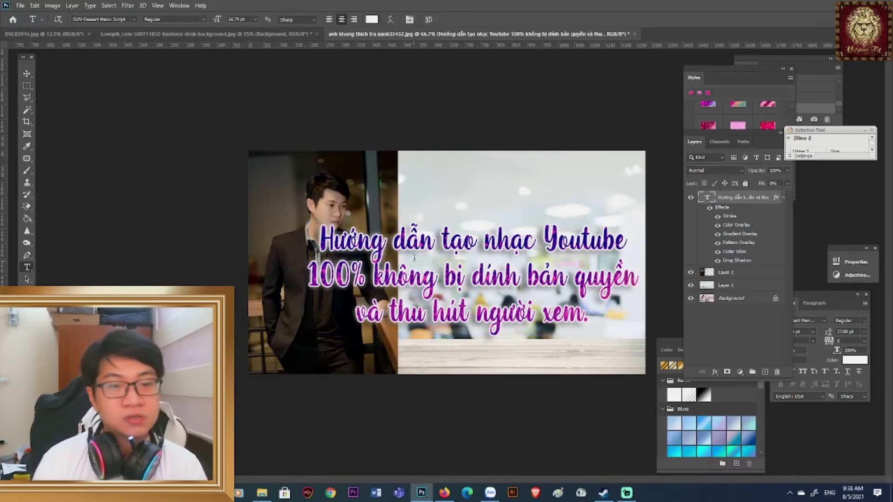
{"action": "key", "text": "ctrl+a"}
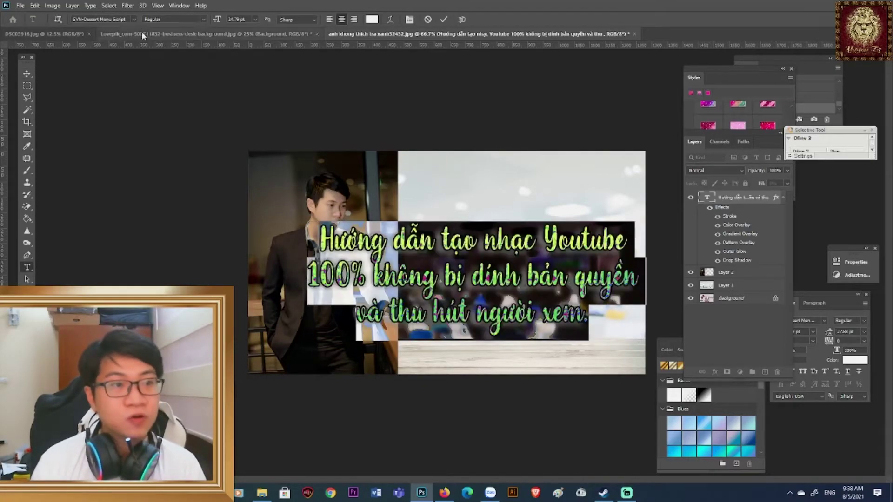
{"action": "left_click", "coordinate": [135, 18]}
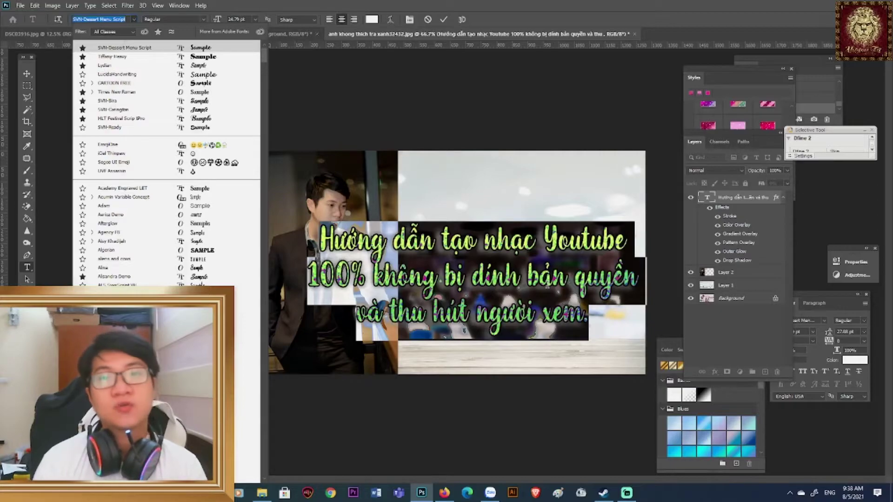
{"action": "left_click", "coordinate": [46, 185]}
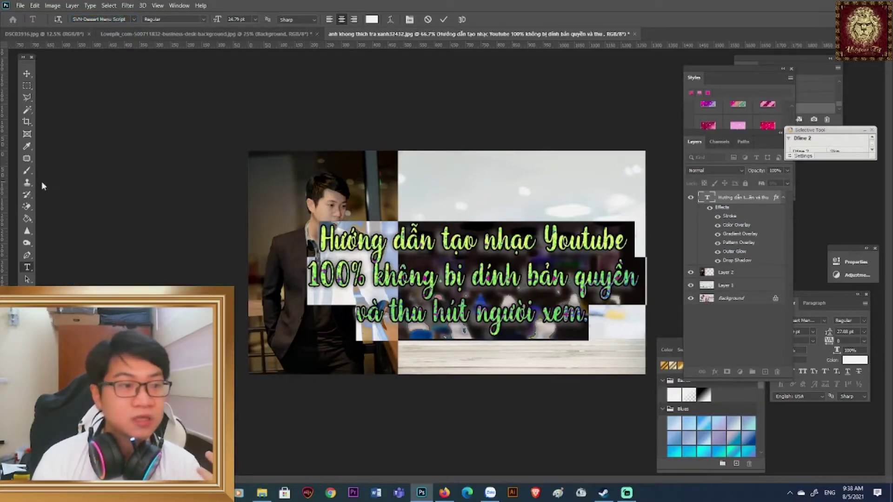
{"action": "left_click", "coordinate": [27, 194]}
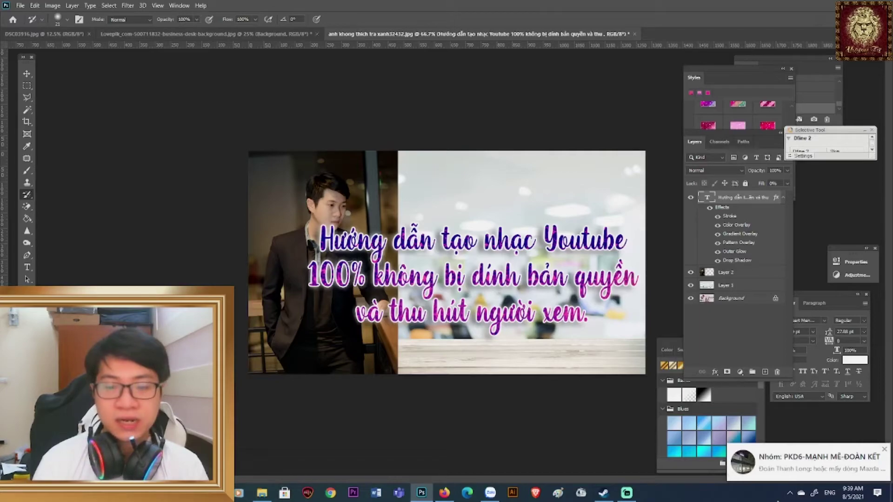
{"action": "left_click", "coordinate": [789, 493]}
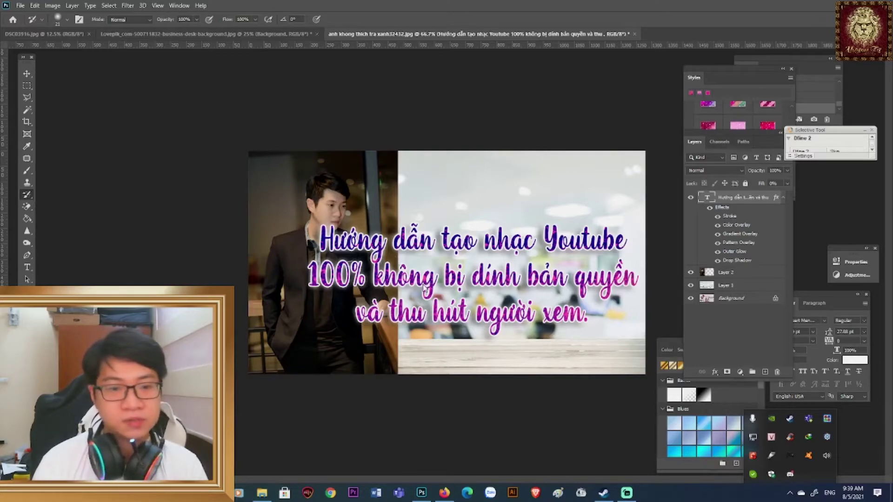
- Bring the Styles panel to the front and move it down and left, showing its pink and purple styles
{"action": "left_click", "coordinate": [752, 70]}
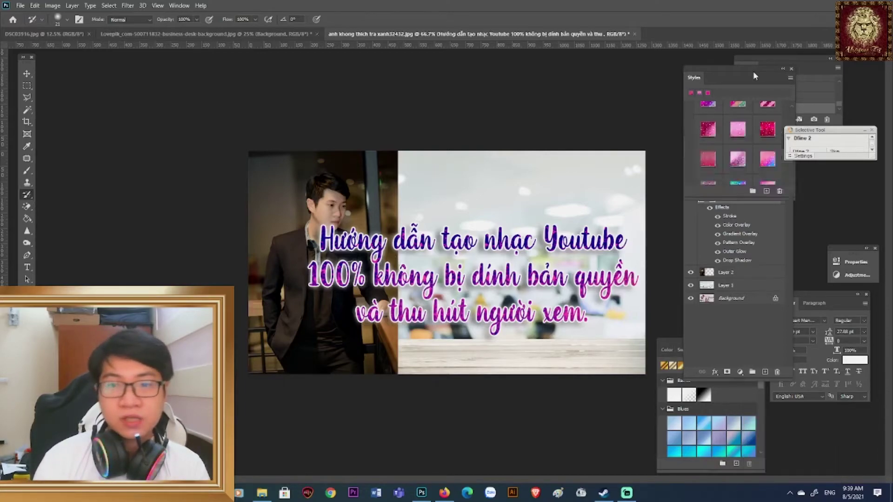
{"action": "left_click_drag", "start_coordinate": [752, 70], "coordinate": [705, 92]}
{"action": "scroll", "coordinate": [702, 184], "scroll_direction": "up", "scroll_amount": 2}
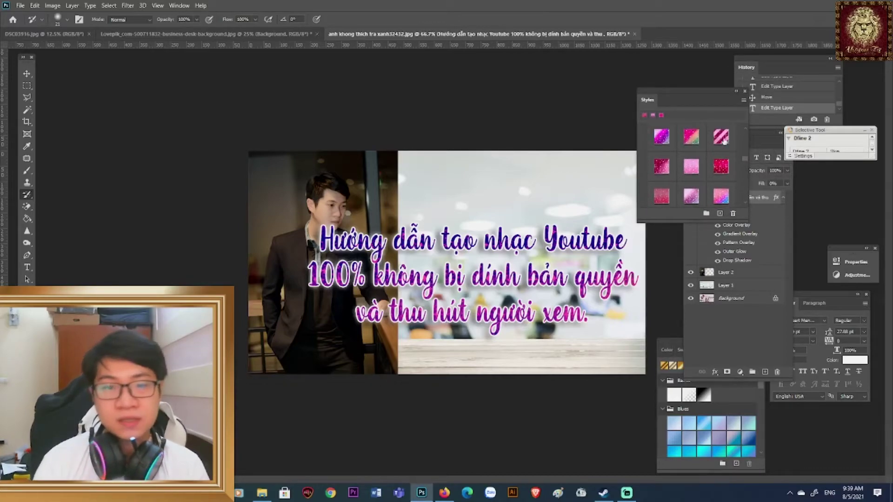
- Try the pink striped, pink-orange gradient and violet-pink gradient styles on the title text
{"action": "left_click", "coordinate": [721, 140]}
{"action": "left_click", "coordinate": [703, 147]}
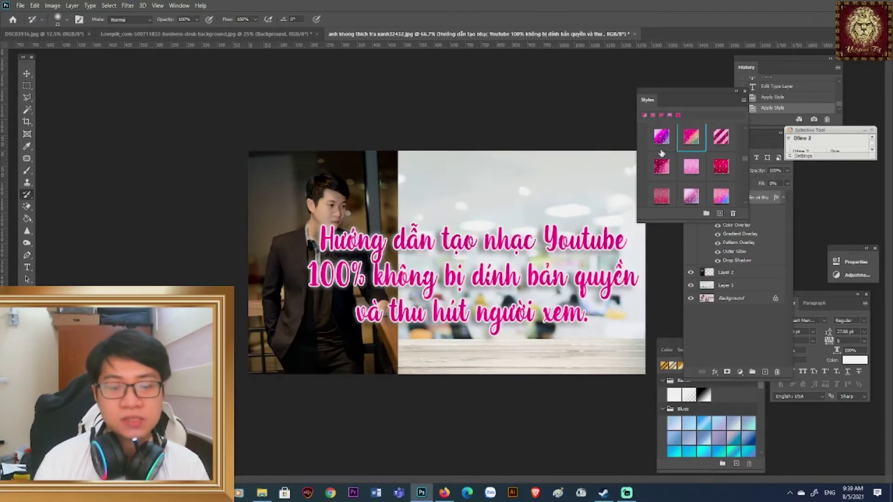
{"action": "left_click", "coordinate": [720, 137]}
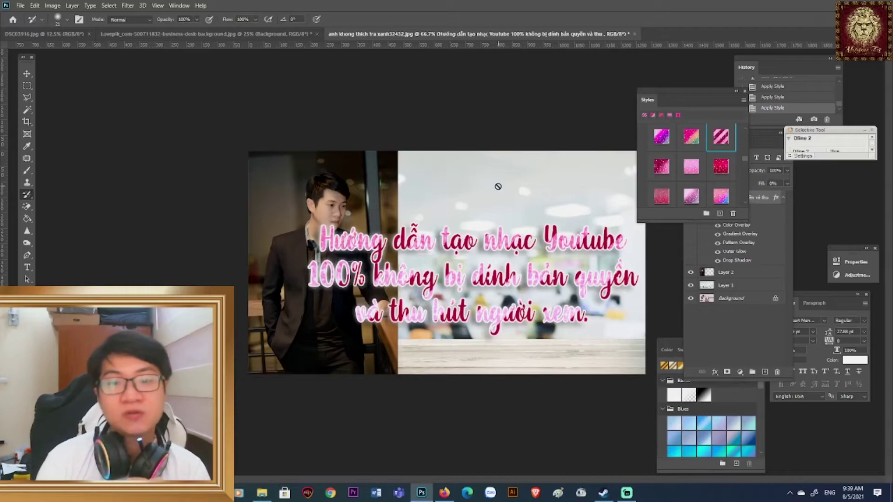
{"action": "left_click", "coordinate": [692, 137]}
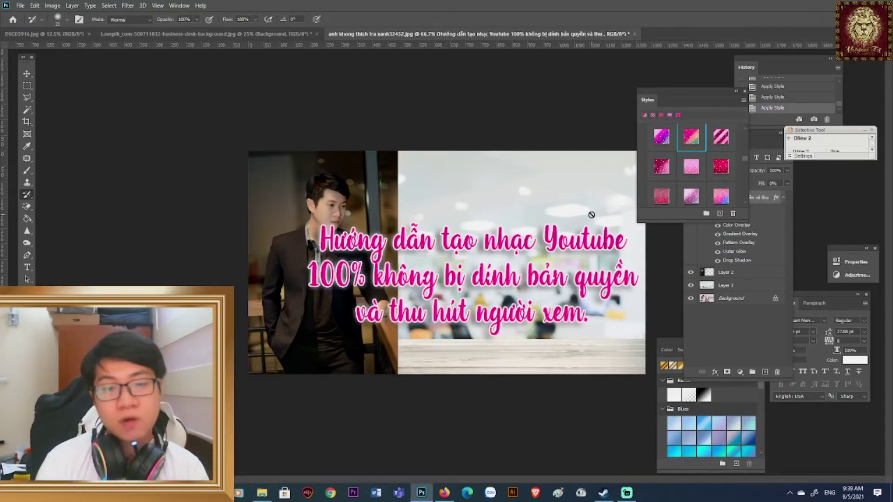
{"action": "left_click", "coordinate": [661, 137]}
- Try the purple glitter, bright pink and red outline styles on the title text
{"action": "scroll", "coordinate": [688, 169], "scroll_direction": "up", "scroll_amount": 2}
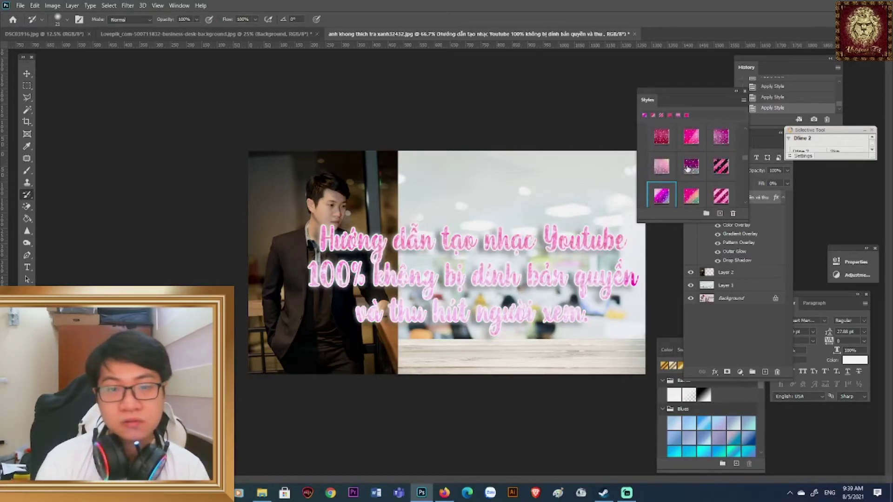
{"action": "left_click", "coordinate": [688, 168]}
{"action": "left_click", "coordinate": [691, 142]}
{"action": "left_click", "coordinate": [692, 171]}
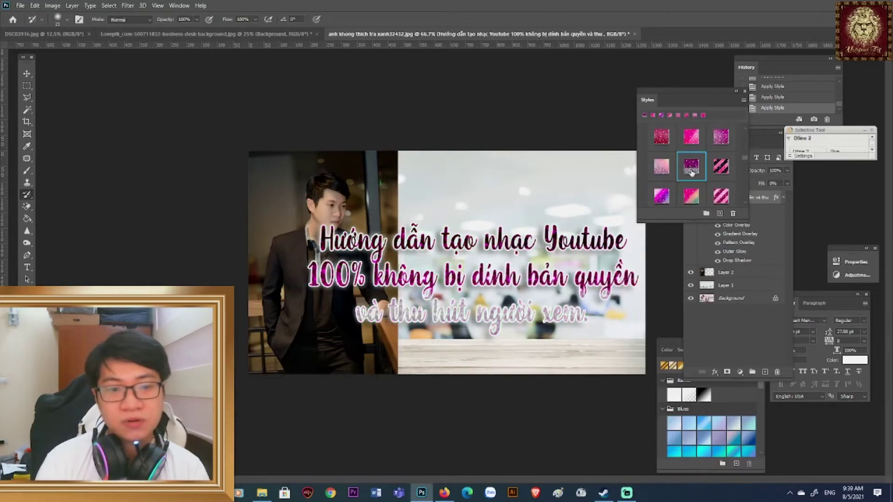
{"action": "scroll", "coordinate": [692, 172], "scroll_direction": "up", "scroll_amount": 2}
{"action": "left_click", "coordinate": [690, 158]}
{"action": "scroll", "coordinate": [690, 160], "scroll_direction": "up", "scroll_amount": 2}
{"action": "left_click", "coordinate": [656, 142]}
- Try the cyan glow outline, gold, light blue and black-and-pink striped styles on the title text
{"action": "scroll", "coordinate": [667, 154], "scroll_direction": "down", "scroll_amount": 4}
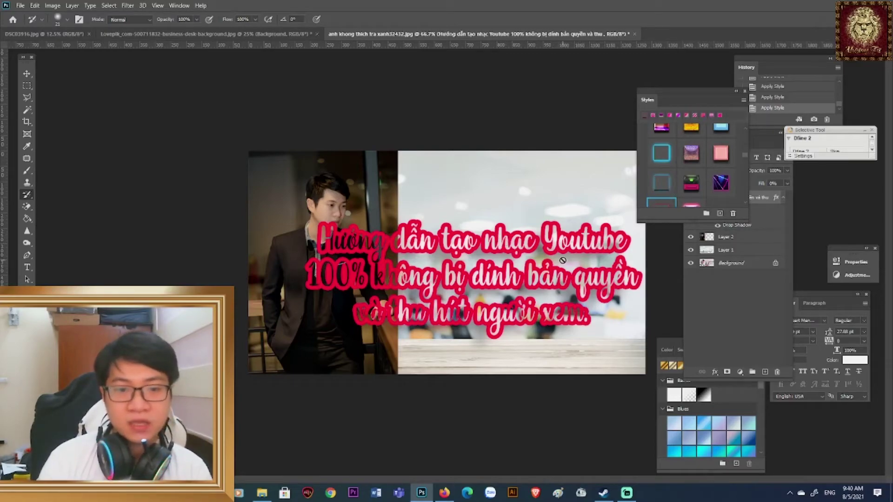
{"action": "left_click", "coordinate": [661, 153]}
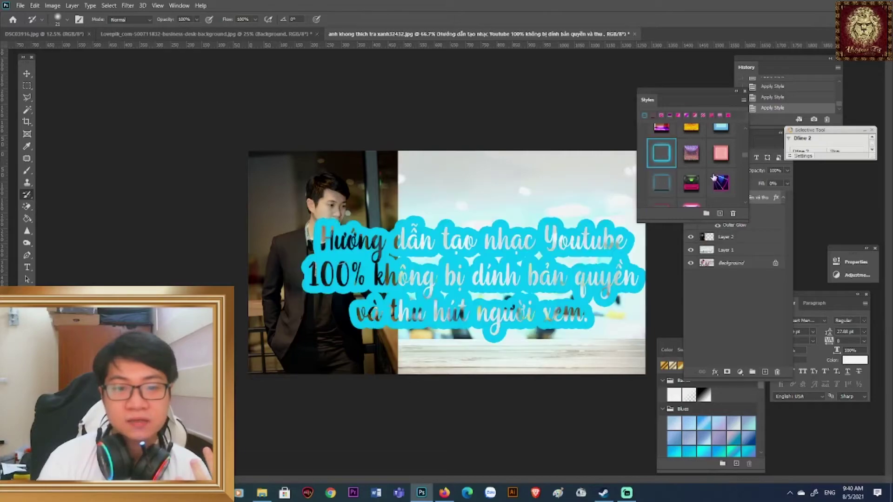
{"action": "scroll", "coordinate": [675, 163], "scroll_direction": "up", "scroll_amount": 1}
{"action": "left_click", "coordinate": [691, 152]}
{"action": "left_click", "coordinate": [721, 152]}
{"action": "scroll", "coordinate": [710, 166], "scroll_direction": "down", "scroll_amount": 2}
{"action": "scroll", "coordinate": [710, 166], "scroll_direction": "down", "scroll_amount": 5}
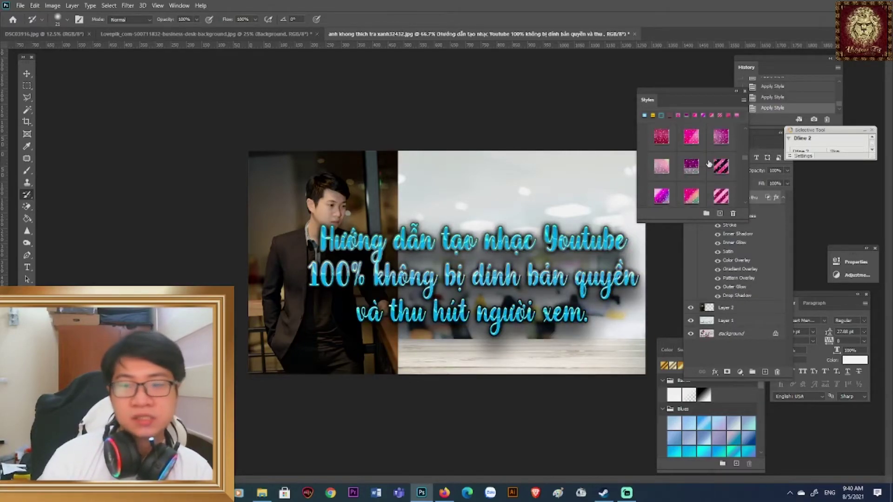
{"action": "left_click", "coordinate": [717, 165]}
{"action": "scroll", "coordinate": [714, 168], "scroll_direction": "down", "scroll_amount": 5}
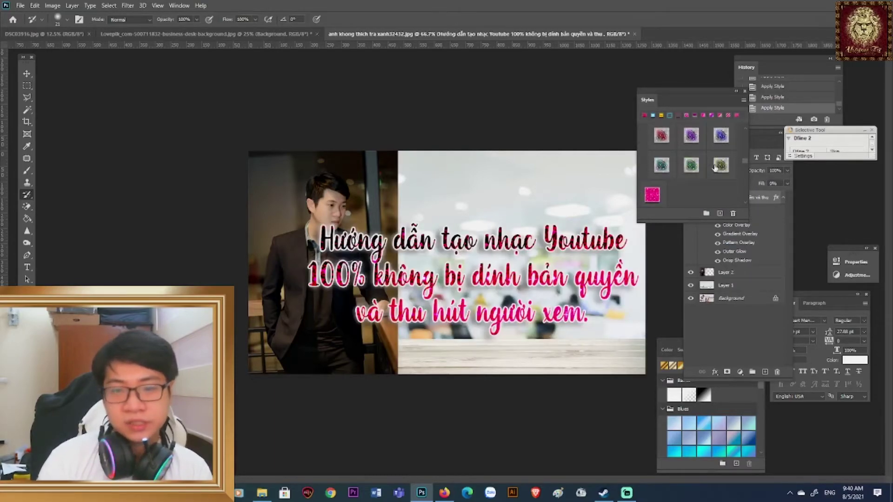
- Try the grey and copper styles from the thangdep1 group on the title text
{"action": "scroll", "coordinate": [709, 166], "scroll_direction": "up", "scroll_amount": 10}
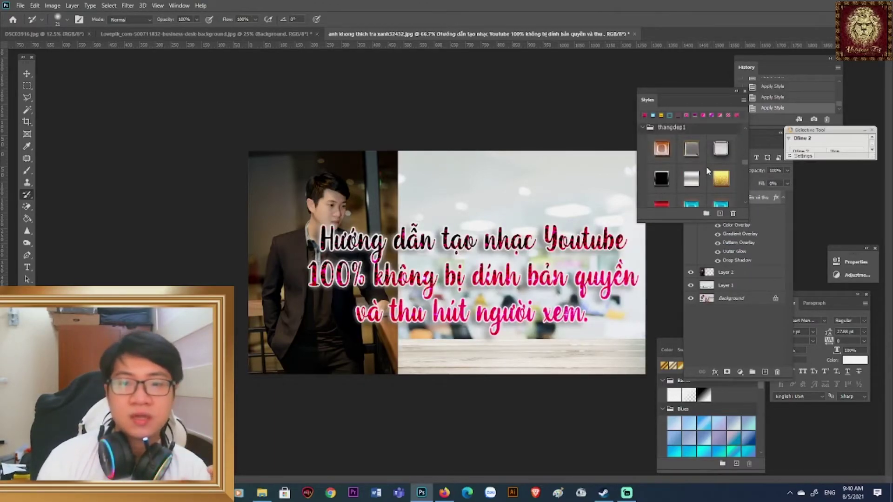
{"action": "left_click", "coordinate": [691, 149]}
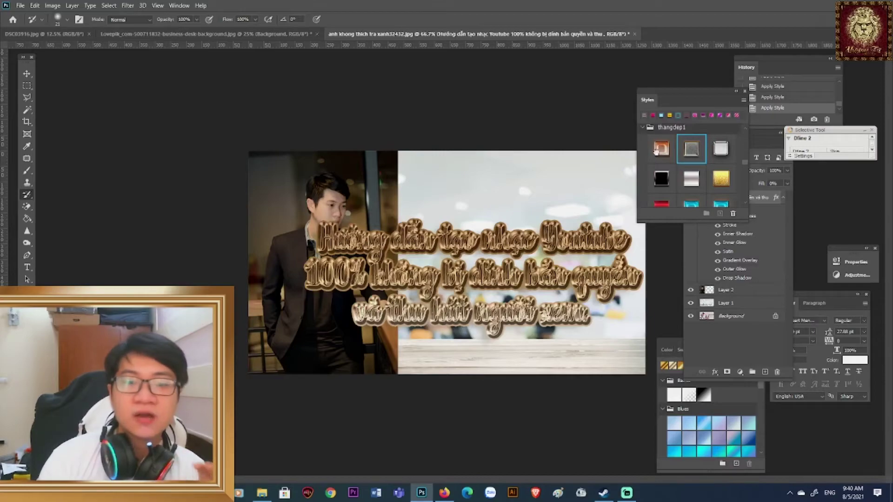
{"action": "left_click", "coordinate": [661, 149]}
{"action": "scroll", "coordinate": [706, 171], "scroll_direction": "down", "scroll_amount": 1}
{"action": "scroll", "coordinate": [706, 170], "scroll_direction": "down", "scroll_amount": 1}
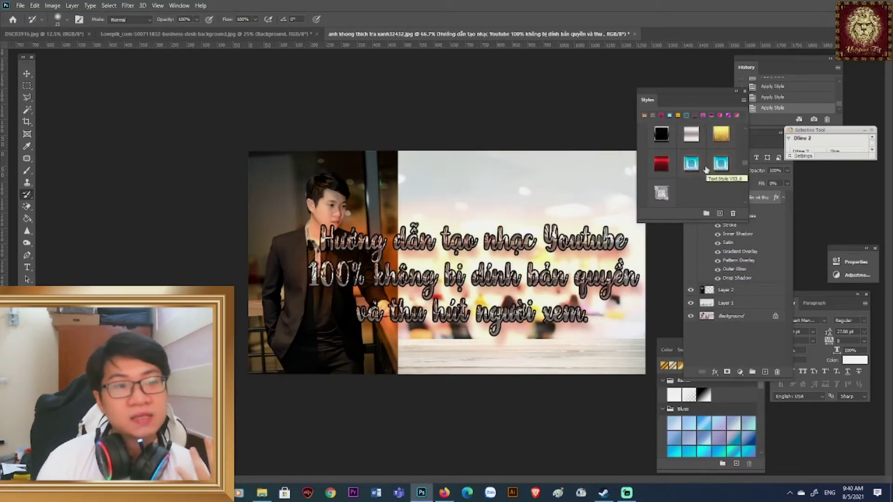
{"action": "scroll", "coordinate": [706, 170], "scroll_direction": "down", "scroll_amount": 5}
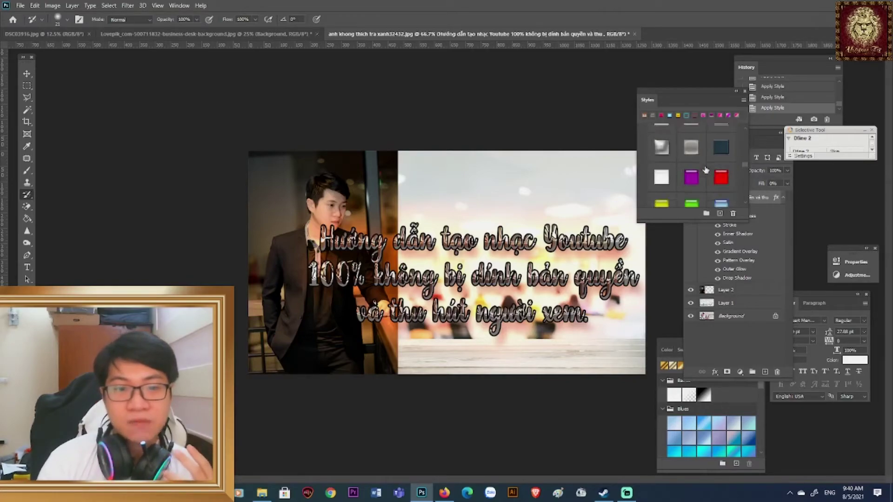
- Try the green, purple striped and olive-green glitter styles on the title text
{"action": "left_click", "coordinate": [691, 156]}
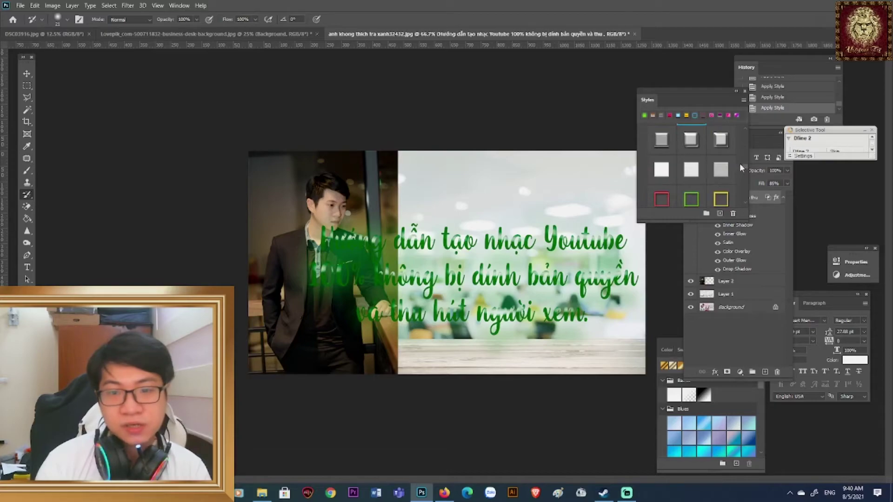
{"action": "scroll", "coordinate": [739, 181], "scroll_direction": "up", "scroll_amount": 2}
{"action": "scroll", "coordinate": [744, 173], "scroll_direction": "down", "scroll_amount": 5}
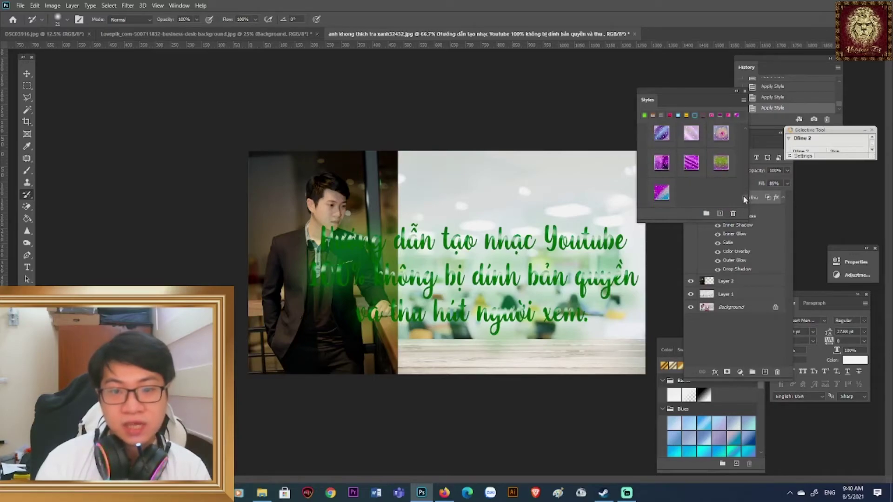
{"action": "left_click", "coordinate": [696, 169]}
{"action": "left_click", "coordinate": [720, 164]}
- Compare several purple styles on the title text and apply the magenta one with the light centre
{"action": "scroll", "coordinate": [718, 168], "scroll_direction": "up", "scroll_amount": 2}
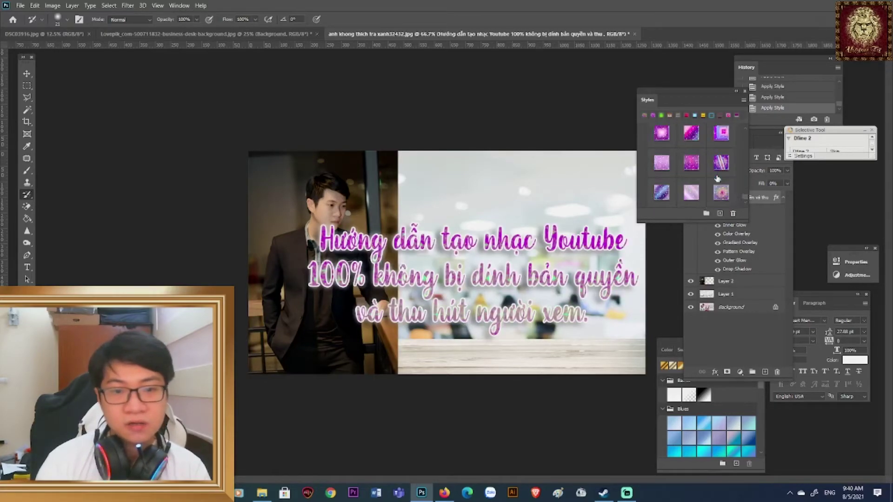
{"action": "left_click", "coordinate": [721, 169]}
{"action": "left_click", "coordinate": [720, 142]}
{"action": "left_click", "coordinate": [691, 140]}
{"action": "left_click", "coordinate": [660, 150]}
{"action": "scroll", "coordinate": [697, 172], "scroll_direction": "up", "scroll_amount": 3}
{"action": "scroll", "coordinate": [702, 173], "scroll_direction": "down", "scroll_amount": 6}
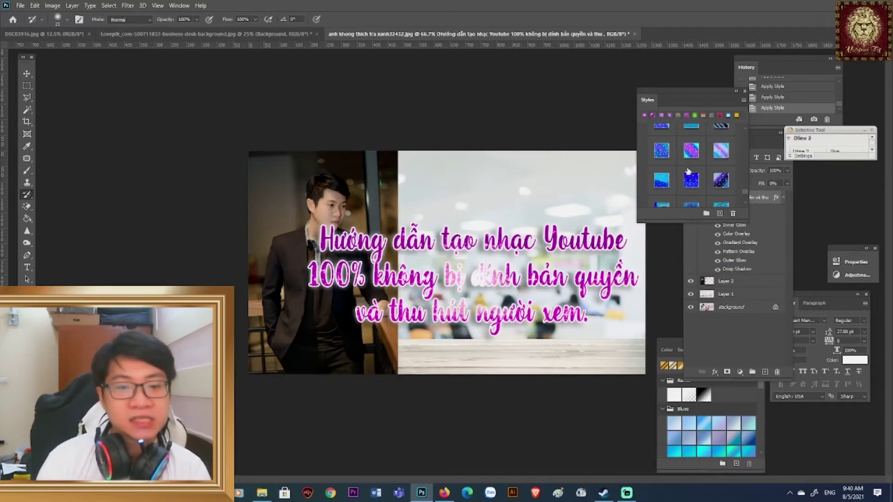
- Try the pink style from the 23 3d Text Effect group on the title text
{"action": "scroll", "coordinate": [691, 174], "scroll_direction": "down", "scroll_amount": 5}
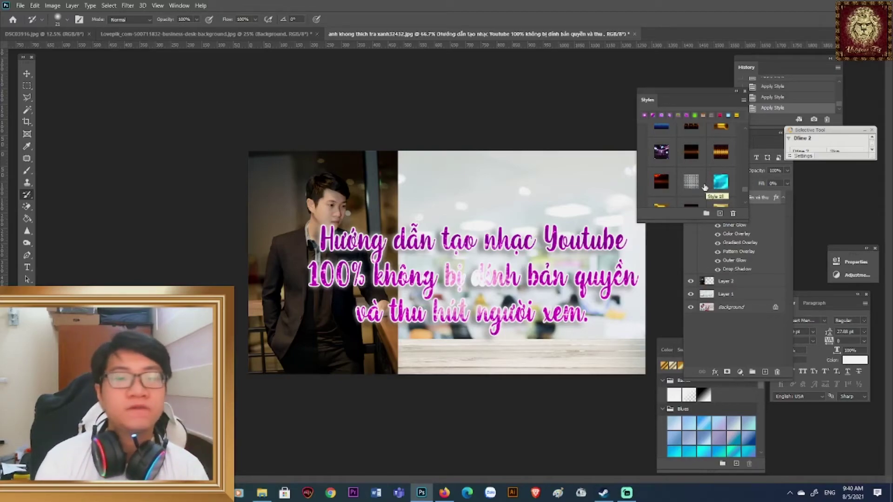
{"action": "scroll", "coordinate": [705, 187], "scroll_direction": "up", "scroll_amount": 1}
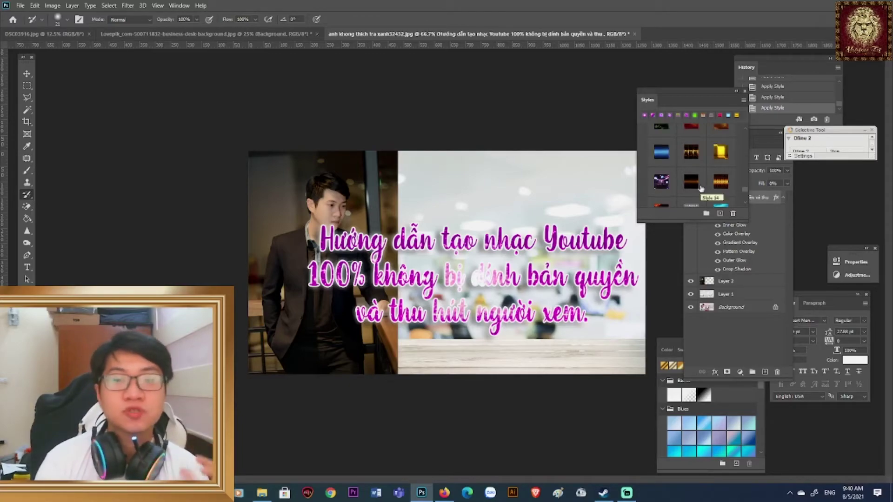
{"action": "scroll", "coordinate": [701, 188], "scroll_direction": "down", "scroll_amount": 4}
{"action": "left_click", "coordinate": [661, 204]}
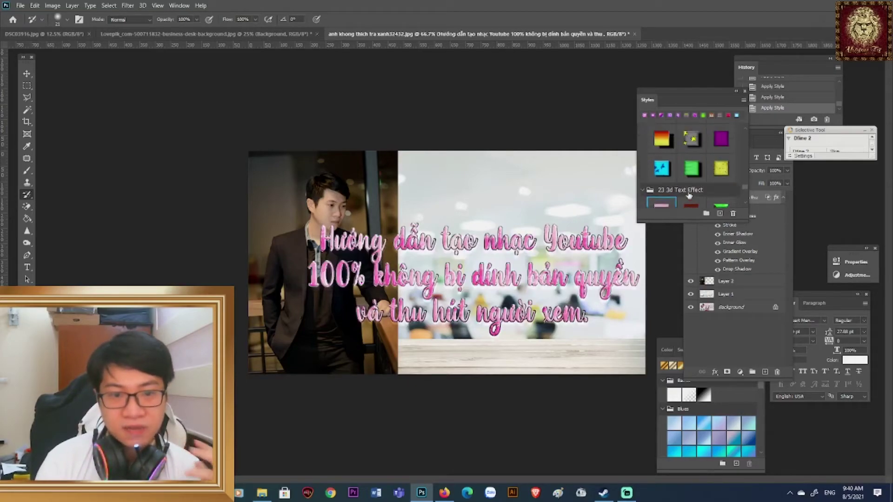
- Try a red and a grey style on the title text and clear its layer style with the no-style preset
{"action": "scroll", "coordinate": [689, 195], "scroll_direction": "down", "scroll_amount": 4}
{"action": "left_click", "coordinate": [691, 168]}
{"action": "scroll", "coordinate": [695, 176], "scroll_direction": "up", "scroll_amount": 2}
{"action": "scroll", "coordinate": [696, 177], "scroll_direction": "down", "scroll_amount": 3}
{"action": "left_click", "coordinate": [692, 189]}
{"action": "scroll", "coordinate": [693, 193], "scroll_direction": "up", "scroll_amount": 2}
{"action": "scroll", "coordinate": [693, 193], "scroll_direction": "down", "scroll_amount": 3}
{"action": "left_click", "coordinate": [662, 177]}
- Try the two glossy crimson styles with diagonal streaks on the title text
{"action": "scroll", "coordinate": [689, 188], "scroll_direction": "up", "scroll_amount": 2}
{"action": "scroll", "coordinate": [689, 188], "scroll_direction": "down", "scroll_amount": 5}
{"action": "scroll", "coordinate": [689, 194], "scroll_direction": "down", "scroll_amount": 5}
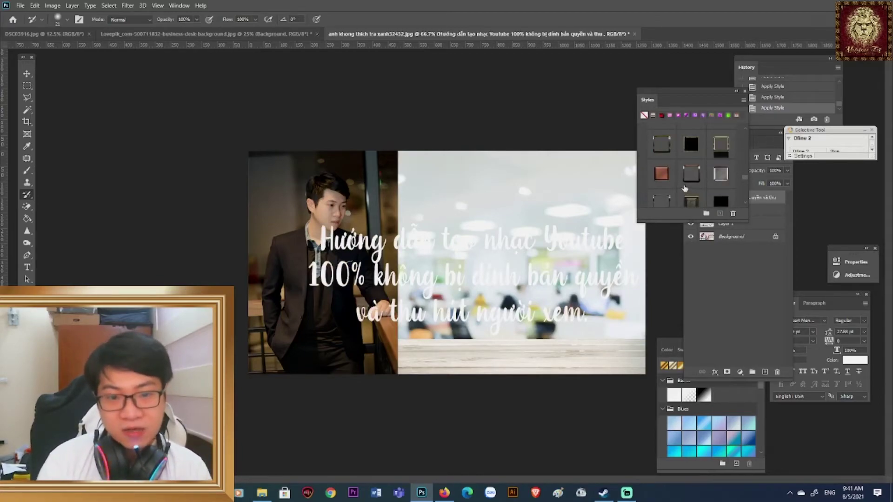
{"action": "scroll", "coordinate": [684, 188], "scroll_direction": "up", "scroll_amount": 1}
{"action": "scroll", "coordinate": [684, 187], "scroll_direction": "up", "scroll_amount": 4}
{"action": "left_click", "coordinate": [691, 136]}
{"action": "scroll", "coordinate": [689, 159], "scroll_direction": "up", "scroll_amount": 1}
{"action": "left_click", "coordinate": [664, 165]}
- Try more styles from the 3D Text Styles N6 group on the title text, including the gold and the dark crimson streaked ones
{"action": "scroll", "coordinate": [672, 176], "scroll_direction": "up", "scroll_amount": 1}
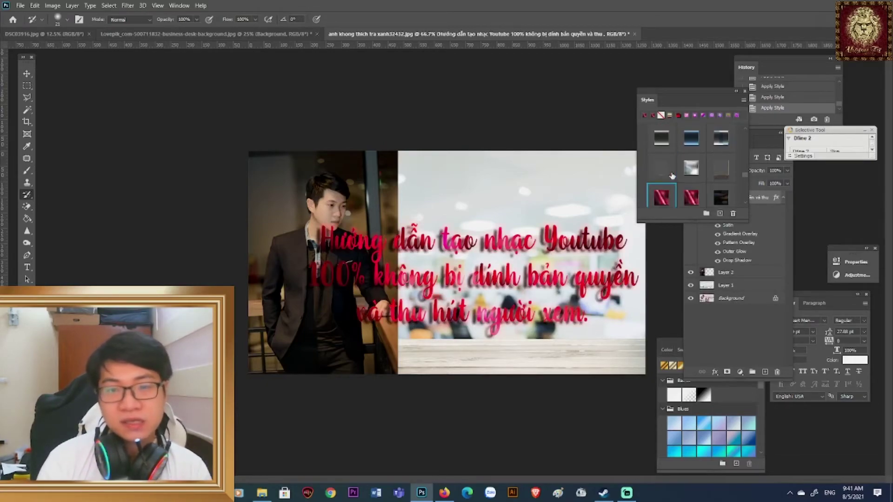
{"action": "left_click", "coordinate": [670, 174]}
{"action": "scroll", "coordinate": [670, 174], "scroll_direction": "up", "scroll_amount": 1}
{"action": "left_click", "coordinate": [698, 171]}
{"action": "scroll", "coordinate": [699, 172], "scroll_direction": "up", "scroll_amount": 1}
{"action": "scroll", "coordinate": [699, 172], "scroll_direction": "up", "scroll_amount": 1}
{"action": "left_click", "coordinate": [694, 170]}
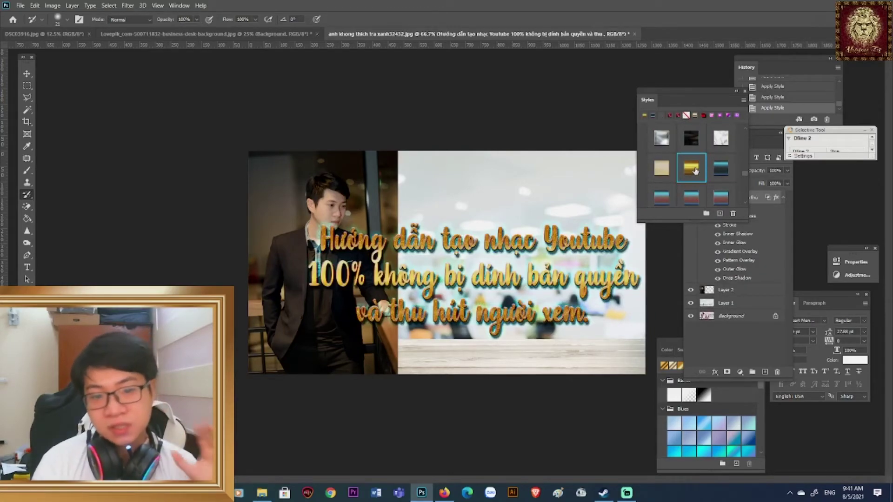
{"action": "scroll", "coordinate": [744, 171], "scroll_direction": "up", "scroll_amount": 3}
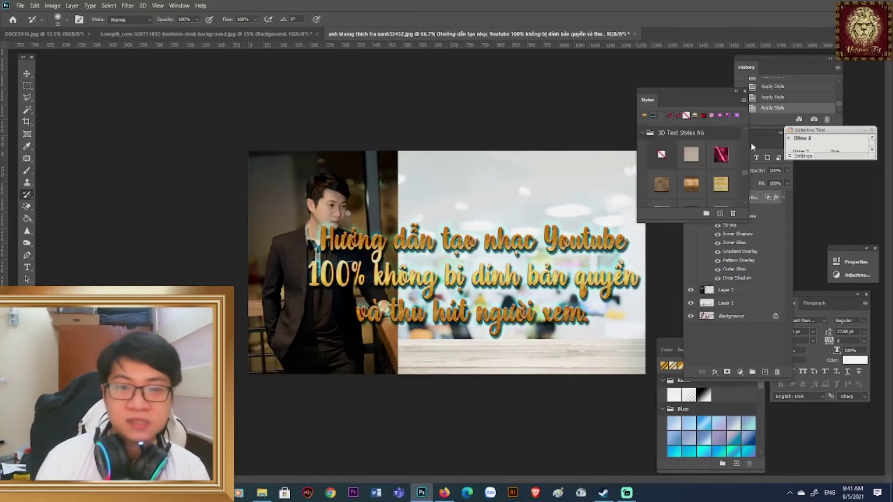
{"action": "left_click", "coordinate": [726, 158]}
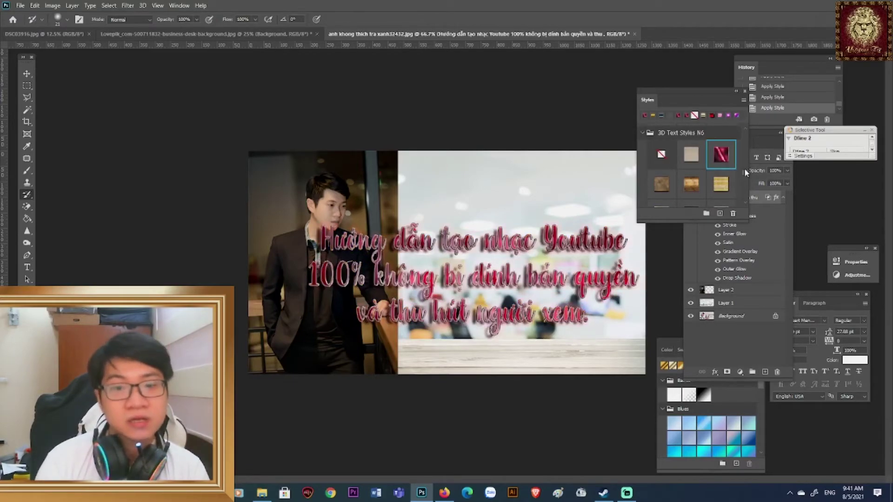
- Try two neighbouring white styles with a cyan glow on the title text
{"action": "left_click_drag", "start_coordinate": [744, 169], "coordinate": [747, 136]}
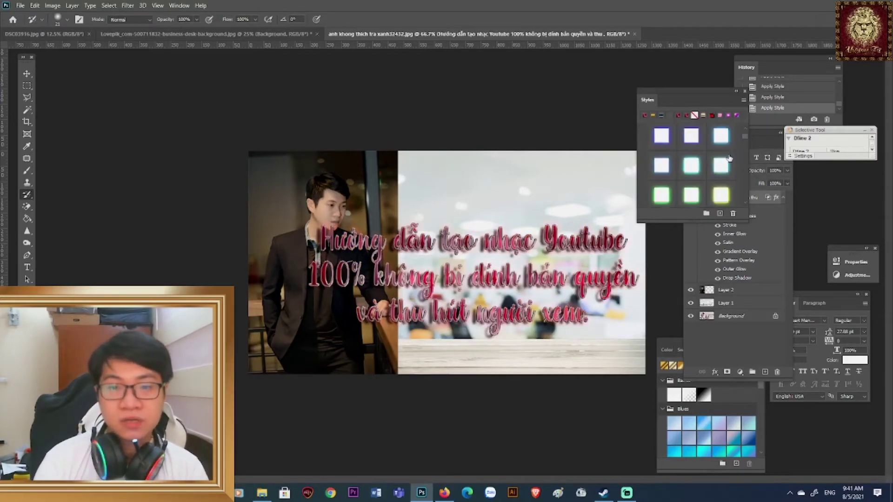
{"action": "left_click", "coordinate": [718, 166]}
{"action": "left_click", "coordinate": [691, 165]}
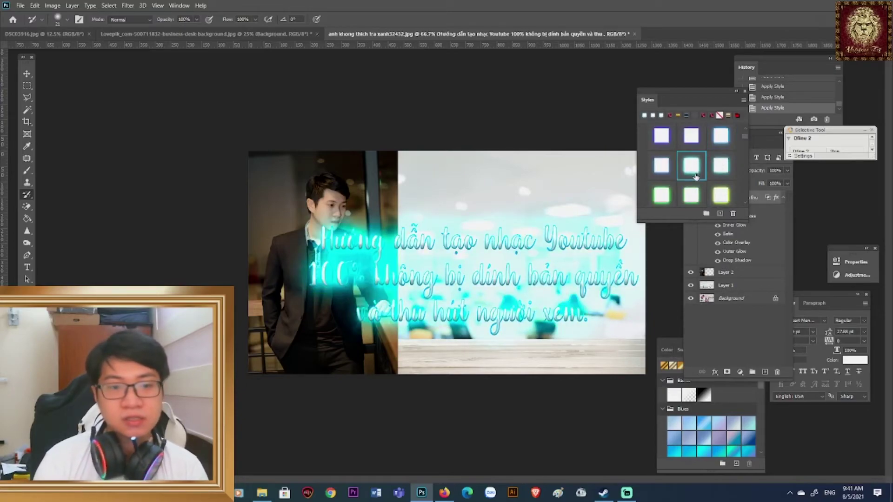
- Apply the black-and-purple striped style to the title text and move the text slightly lower on the thumbnail
{"action": "left_click_drag", "start_coordinate": [745, 139], "coordinate": [744, 225]}
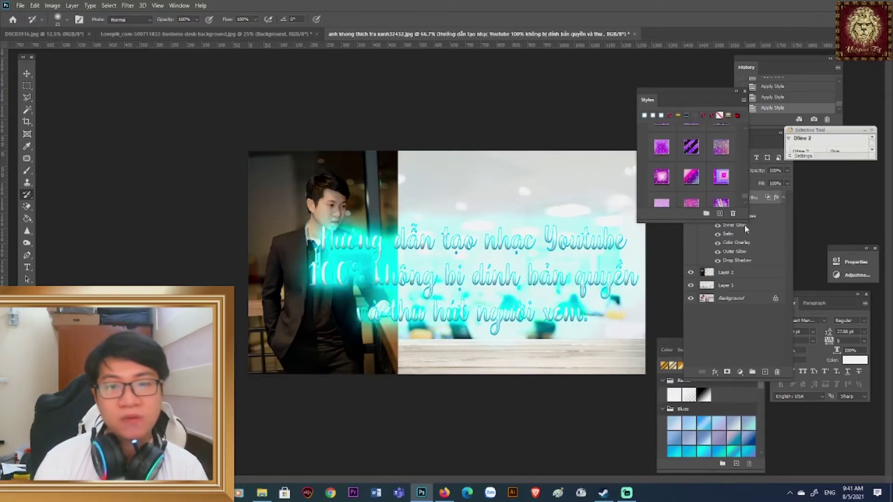
{"action": "left_click", "coordinate": [690, 177]}
{"action": "left_click", "coordinate": [692, 151]}
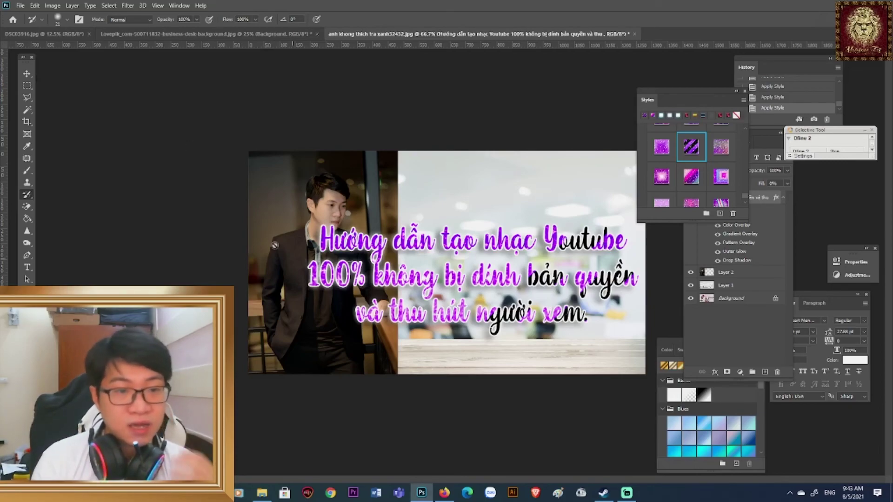
{"action": "left_click", "coordinate": [24, 76]}
{"action": "left_click_drag", "start_coordinate": [462, 281], "coordinate": [466, 307]}
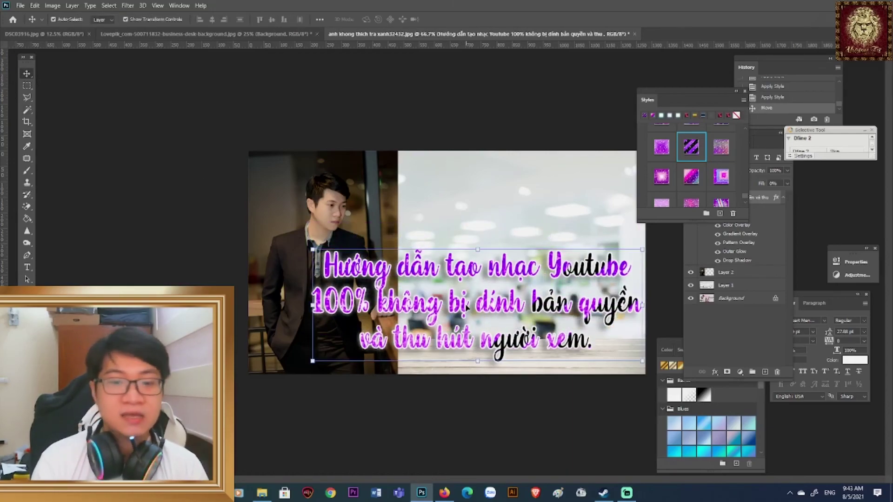